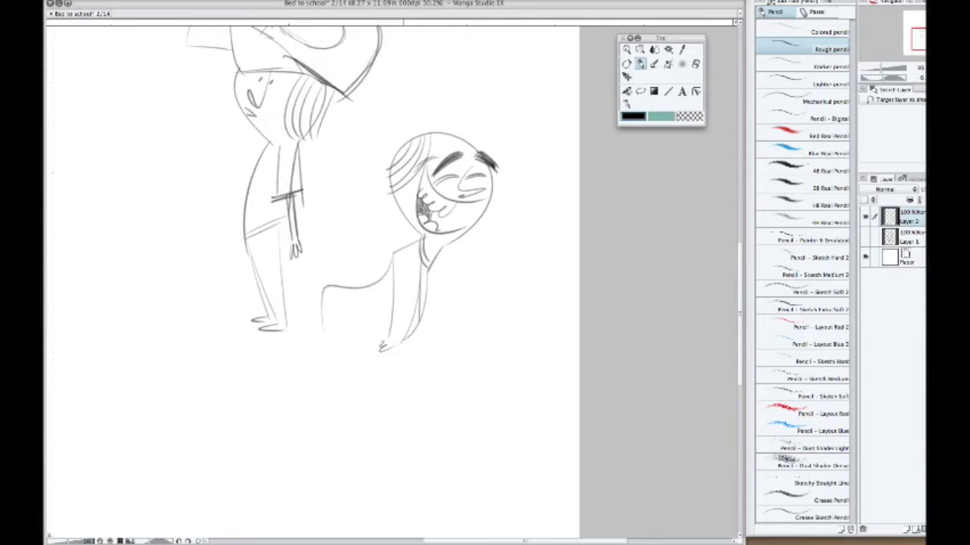
Sketch the bending man's lower body, with waistline, trouser folds and a dark shoe
{"action": "mouse_move", "coordinate": [390, 256]}
{"action": "left_mouse_down"}
{"action": "mouse_move", "coordinate": [333, 356]}
{"action": "mouse_move", "coordinate": [352, 394]}
{"action": "mouse_move", "coordinate": [389, 327]}
{"action": "mouse_move", "coordinate": [409, 323]}
{"action": "left_mouse_up"}
{"action": "scroll", "coordinate": [314, 280], "scroll_direction": "down", "scroll_amount": 3}
{"action": "left_click_drag", "start_coordinate": [353, 307], "coordinate": [358, 322]}
{"action": "left_click_drag", "start_coordinate": [422, 204], "coordinate": [394, 191]}
{"action": "mouse_move", "coordinate": [334, 274]}
{"action": "left_mouse_down"}
{"action": "mouse_move", "coordinate": [390, 294]}
{"action": "mouse_move", "coordinate": [410, 326]}
{"action": "left_mouse_up"}
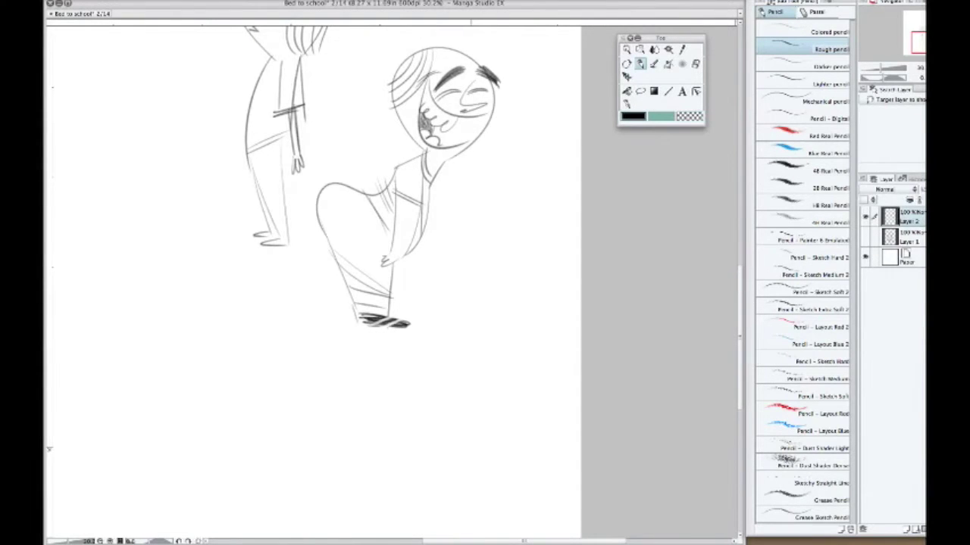
Sketch a small child's tilted head facing the bending man, with facial features, straight striped hair and loose wisps
{"action": "left_click_drag", "start_coordinate": [454, 228], "coordinate": [326, 246]}
{"action": "mouse_move", "coordinate": [386, 231]}
{"action": "left_mouse_down"}
{"action": "mouse_move", "coordinate": [425, 160]}
{"action": "mouse_move", "coordinate": [398, 241]}
{"action": "left_mouse_up"}
{"action": "left_click_drag", "start_coordinate": [415, 159], "coordinate": [383, 232]}
{"action": "mouse_move", "coordinate": [421, 162]}
{"action": "left_mouse_down"}
{"action": "mouse_move", "coordinate": [391, 234]}
{"action": "mouse_move", "coordinate": [397, 243]}
{"action": "left_mouse_up"}
{"action": "left_click_drag", "start_coordinate": [362, 177], "coordinate": [385, 179]}
{"action": "left_click_drag", "start_coordinate": [414, 140], "coordinate": [422, 156]}
{"action": "left_click_drag", "start_coordinate": [424, 140], "coordinate": [432, 162]}
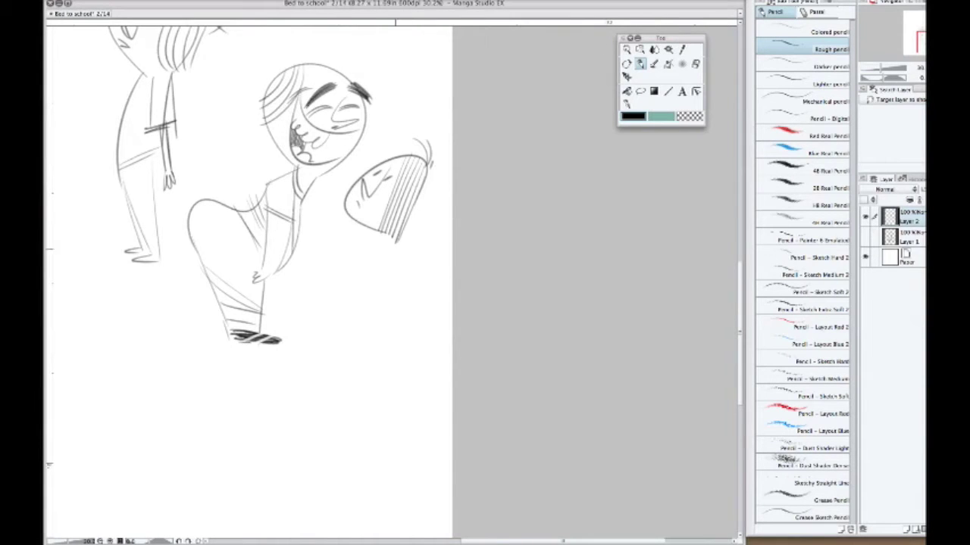
{"action": "left_click_drag", "start_coordinate": [394, 135], "coordinate": [374, 157]}
Sketch the child's slim body and feet beneath the head
{"action": "left_click_drag", "start_coordinate": [400, 251], "coordinate": [401, 287]}
{"action": "left_click_drag", "start_coordinate": [379, 244], "coordinate": [368, 347]}
{"action": "left_click_drag", "start_coordinate": [394, 244], "coordinate": [412, 333]}
{"action": "left_click_drag", "start_coordinate": [363, 347], "coordinate": [396, 348]}
{"action": "left_click_drag", "start_coordinate": [410, 328], "coordinate": [413, 346]}
{"action": "left_click_drag", "start_coordinate": [382, 258], "coordinate": [391, 289]}
{"action": "left_click_drag", "start_coordinate": [386, 281], "coordinate": [404, 313]}
{"action": "left_click_drag", "start_coordinate": [406, 273], "coordinate": [414, 327]}
{"action": "key", "text": "ctrl+z"}
{"action": "key", "text": "ctrl+z"}
{"action": "key", "text": "ctrl+z"}
{"action": "key", "text": "ctrl+z"}
Sketch the child's hanging arm, back contour and collar
{"action": "left_click_drag", "start_coordinate": [395, 241], "coordinate": [408, 334]}
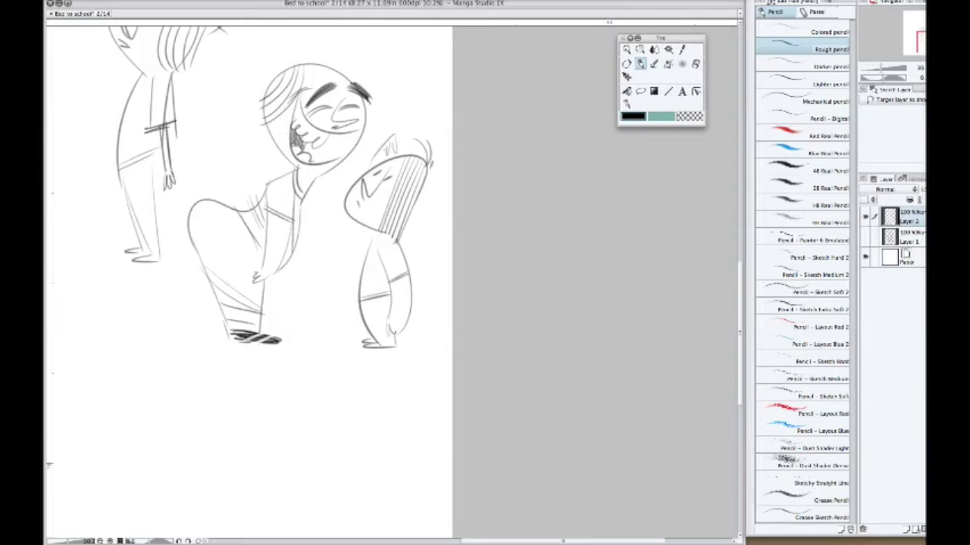
{"action": "left_click_drag", "start_coordinate": [371, 235], "coordinate": [359, 302]}
{"action": "left_click_drag", "start_coordinate": [371, 254], "coordinate": [381, 262]}
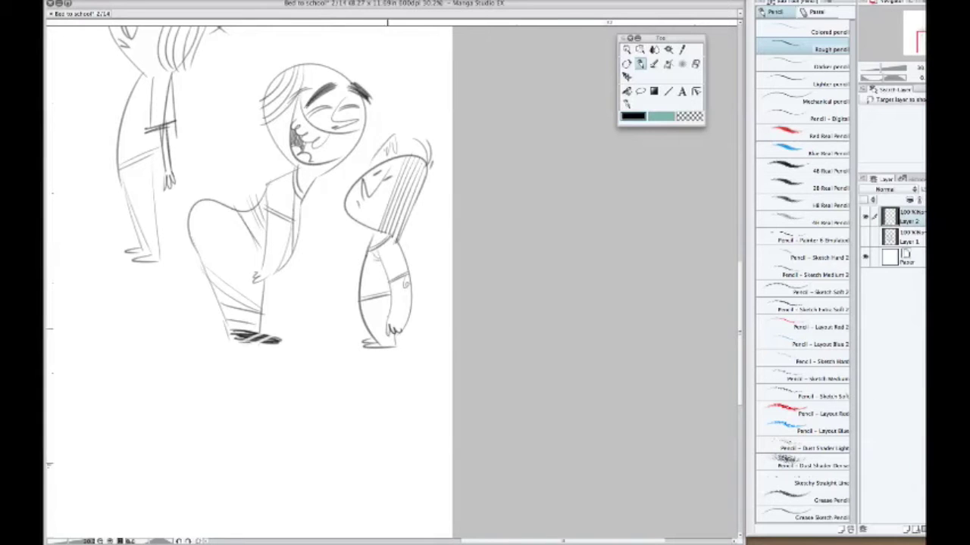
Rough in a reclining man in the empty area below, with an oval head, outstretched arm, torso and raised knee
{"action": "left_click_drag", "start_coordinate": [303, 228], "coordinate": [378, 182]}
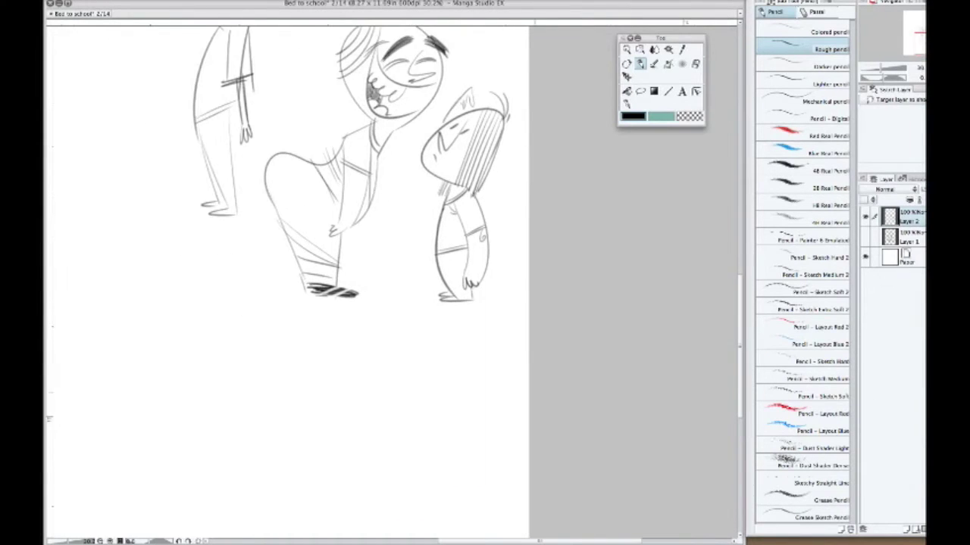
{"action": "left_click_drag", "start_coordinate": [333, 288], "coordinate": [503, 234]}
{"action": "left_click_drag", "start_coordinate": [282, 258], "coordinate": [288, 271]}
{"action": "mouse_move", "coordinate": [379, 198]}
{"action": "left_mouse_down"}
{"action": "mouse_move", "coordinate": [363, 235]}
{"action": "mouse_move", "coordinate": [371, 305]}
{"action": "left_mouse_up"}
{"action": "mouse_move", "coordinate": [387, 243]}
{"action": "left_mouse_down"}
{"action": "mouse_move", "coordinate": [375, 299]}
{"action": "mouse_move", "coordinate": [390, 266]}
{"action": "mouse_move", "coordinate": [356, 136]}
{"action": "mouse_move", "coordinate": [392, 240]}
{"action": "left_mouse_up"}
{"action": "mouse_move", "coordinate": [151, 169]}
{"action": "left_mouse_down"}
{"action": "mouse_move", "coordinate": [231, 120]}
{"action": "mouse_move", "coordinate": [165, 171]}
{"action": "left_mouse_up"}
{"action": "mouse_move", "coordinate": [183, 161]}
{"action": "left_mouse_down"}
{"action": "mouse_move", "coordinate": [231, 151]}
{"action": "mouse_move", "coordinate": [288, 257]}
{"action": "left_mouse_up"}
{"action": "left_click_drag", "start_coordinate": [288, 250], "coordinate": [394, 174]}
{"action": "mouse_move", "coordinate": [394, 168]}
{"action": "left_mouse_down"}
{"action": "mouse_move", "coordinate": [421, 258]}
{"action": "mouse_move", "coordinate": [417, 201]}
{"action": "left_mouse_up"}
Rough in the reclining man's belly, bent knee and tapering lower leg
{"action": "left_click_drag", "start_coordinate": [388, 217], "coordinate": [366, 268]}
{"action": "mouse_move", "coordinate": [444, 211]}
{"action": "left_mouse_down"}
{"action": "mouse_move", "coordinate": [383, 289]}
{"action": "mouse_move", "coordinate": [413, 294]}
{"action": "left_mouse_up"}
{"action": "left_click_drag", "start_coordinate": [308, 279], "coordinate": [356, 292]}
{"action": "left_click_drag", "start_coordinate": [375, 233], "coordinate": [391, 317]}
{"action": "left_click_drag", "start_coordinate": [444, 213], "coordinate": [394, 322]}
{"action": "left_click_drag", "start_coordinate": [386, 232], "coordinate": [432, 201]}
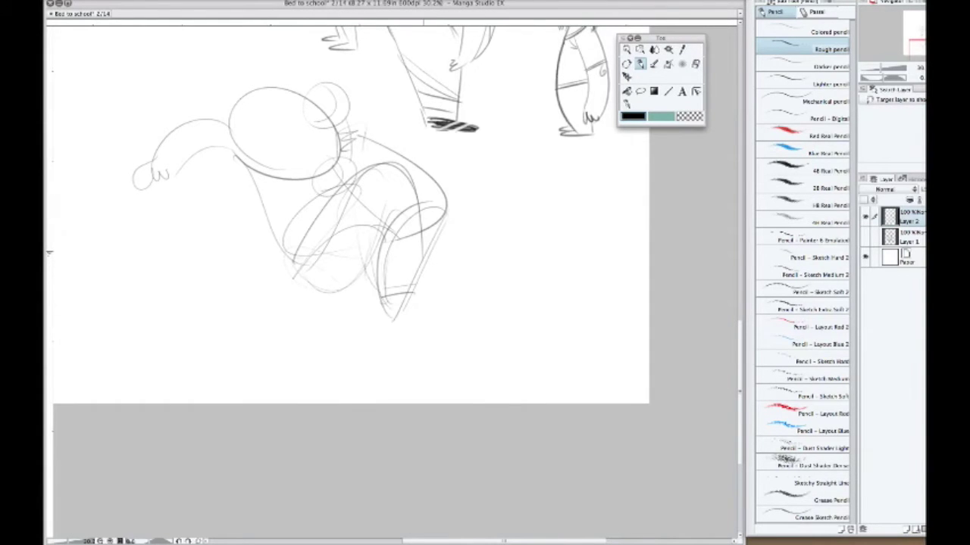
Sketch the reclining man's second lower leg and foot extending toward the floor
{"action": "left_click_drag", "start_coordinate": [477, 345], "coordinate": [450, 364]}
{"action": "left_click_drag", "start_coordinate": [450, 365], "coordinate": [481, 369]}
{"action": "left_click_drag", "start_coordinate": [506, 293], "coordinate": [486, 344]}
{"action": "left_click_drag", "start_coordinate": [434, 256], "coordinate": [458, 282]}
Sketch the reclining man's far arm and thigh lines, and strengthen the head, outstretched arm and hand
{"action": "left_click_drag", "start_coordinate": [359, 133], "coordinate": [433, 162]}
{"action": "left_click_drag", "start_coordinate": [356, 203], "coordinate": [424, 179]}
{"action": "left_click_drag", "start_coordinate": [383, 146], "coordinate": [428, 166]}
{"action": "left_click_drag", "start_coordinate": [333, 106], "coordinate": [242, 159]}
{"action": "left_click_drag", "start_coordinate": [227, 121], "coordinate": [149, 151]}
{"action": "left_click_drag", "start_coordinate": [156, 166], "coordinate": [129, 190]}
Sketch an armchair around the reclining man, with two rounded armrests, a base and a tall curved back
{"action": "left_click_drag", "start_coordinate": [230, 267], "coordinate": [289, 310]}
{"action": "left_click_drag", "start_coordinate": [424, 356], "coordinate": [539, 303]}
{"action": "left_click_drag", "start_coordinate": [493, 338], "coordinate": [512, 205]}
{"action": "left_click_drag", "start_coordinate": [278, 345], "coordinate": [457, 342]}
{"action": "mouse_move", "coordinate": [186, 374]}
{"action": "left_mouse_down"}
{"action": "mouse_move", "coordinate": [296, 348]}
{"action": "mouse_move", "coordinate": [282, 356]}
{"action": "left_mouse_up"}
{"action": "left_click_drag", "start_coordinate": [328, 367], "coordinate": [460, 359]}
{"action": "left_click_drag", "start_coordinate": [107, 288], "coordinate": [179, 350]}
{"action": "left_click_drag", "start_coordinate": [122, 318], "coordinate": [212, 28]}
Sketch the reclining man's laughing face and curly hair
{"action": "mouse_move", "coordinate": [325, 114]}
{"action": "left_mouse_down"}
{"action": "mouse_move", "coordinate": [258, 155]}
{"action": "mouse_move", "coordinate": [310, 180]}
{"action": "left_mouse_up"}
{"action": "left_click_drag", "start_coordinate": [260, 137], "coordinate": [306, 151]}
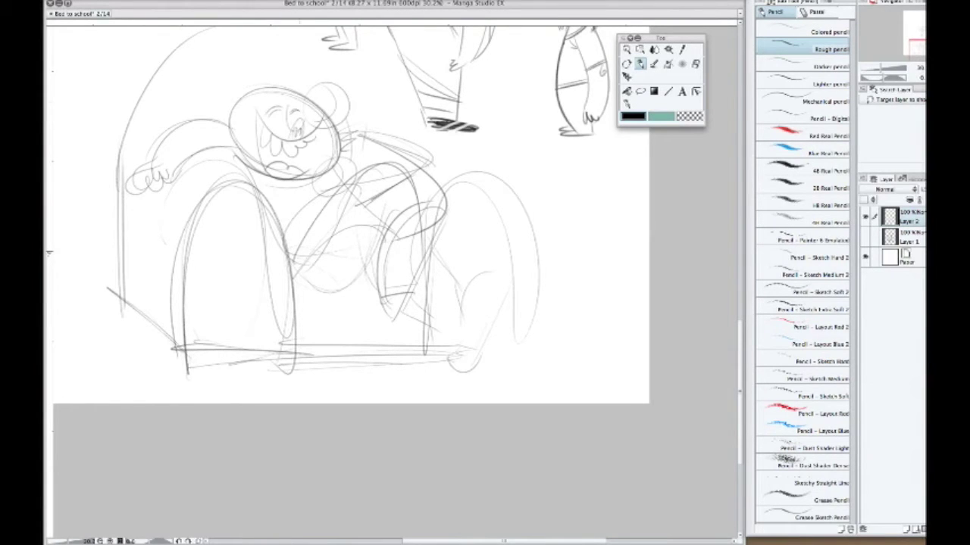
{"action": "mouse_move", "coordinate": [306, 95]}
{"action": "left_mouse_down"}
{"action": "mouse_move", "coordinate": [217, 85]}
{"action": "mouse_move", "coordinate": [194, 120]}
{"action": "left_mouse_up"}
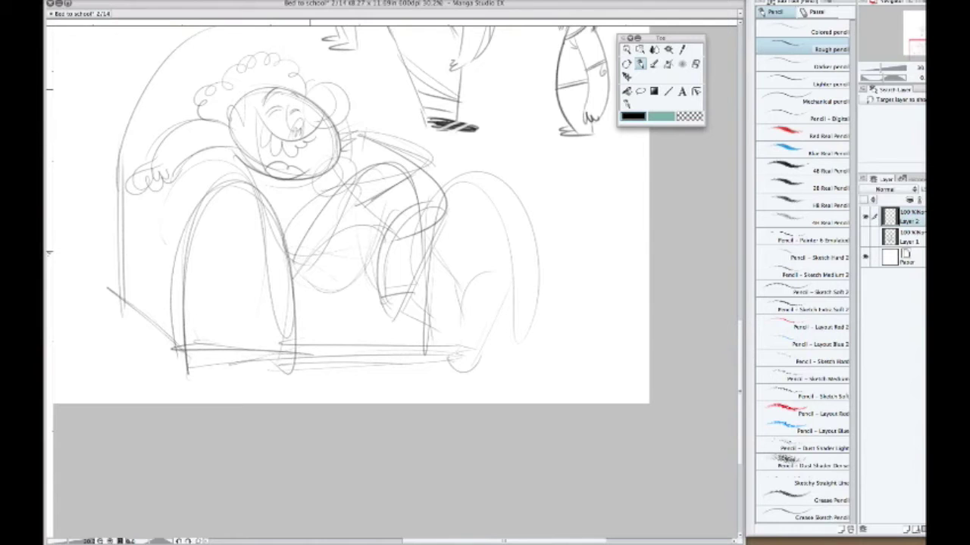
Add a scalloped edge around the far armrest and sketch the armchair's base line and feet
{"action": "mouse_move", "coordinate": [438, 170]}
{"action": "left_mouse_down"}
{"action": "mouse_move", "coordinate": [526, 181]}
{"action": "mouse_move", "coordinate": [547, 252]}
{"action": "left_mouse_up"}
{"action": "left_click_drag", "start_coordinate": [427, 356], "coordinate": [522, 361]}
{"action": "left_click_drag", "start_coordinate": [432, 358], "coordinate": [529, 359]}
{"action": "left_click_drag", "start_coordinate": [212, 365], "coordinate": [254, 369]}
Lasso the whole armchair sketch, move it up and toward the page's left edge, and deselect it
{"action": "key", "text": "super+minus"}
{"action": "key", "text": "super+minus"}
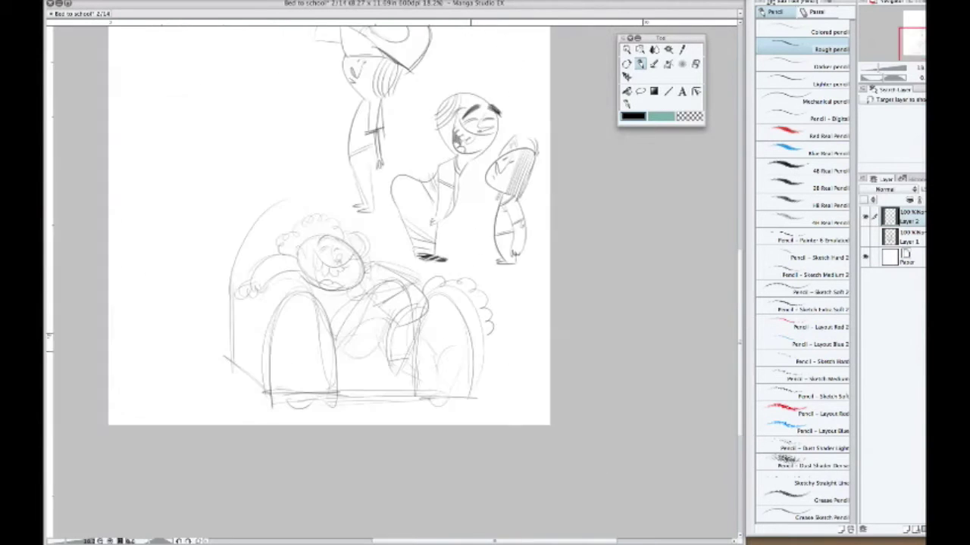
{"action": "left_click", "coordinate": [640, 91]}
{"action": "left_click_drag", "start_coordinate": [477, 273], "coordinate": [447, 269]}
{"action": "key", "text": "super+t"}
{"action": "left_click_drag", "start_coordinate": [341, 303], "coordinate": [288, 261]}
{"action": "key", "text": "Return"}
{"action": "key", "text": "super+d"}
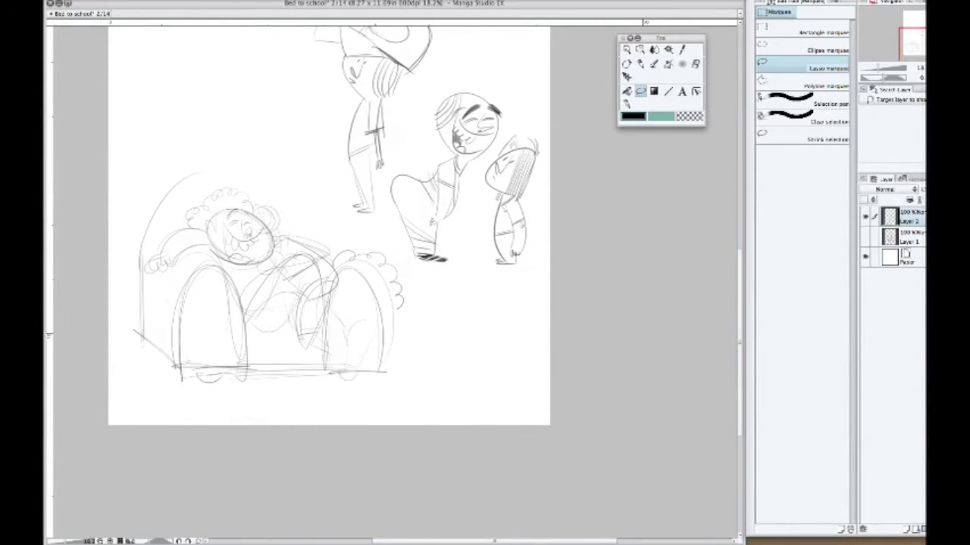
Add a new inking layer above the sketch layer dimmed to 25% opacity, and switch to the Pen tool
{"action": "key", "text": "super+shift+n"}
{"action": "key", "text": "p"}
{"action": "key", "text": "super+plus"}
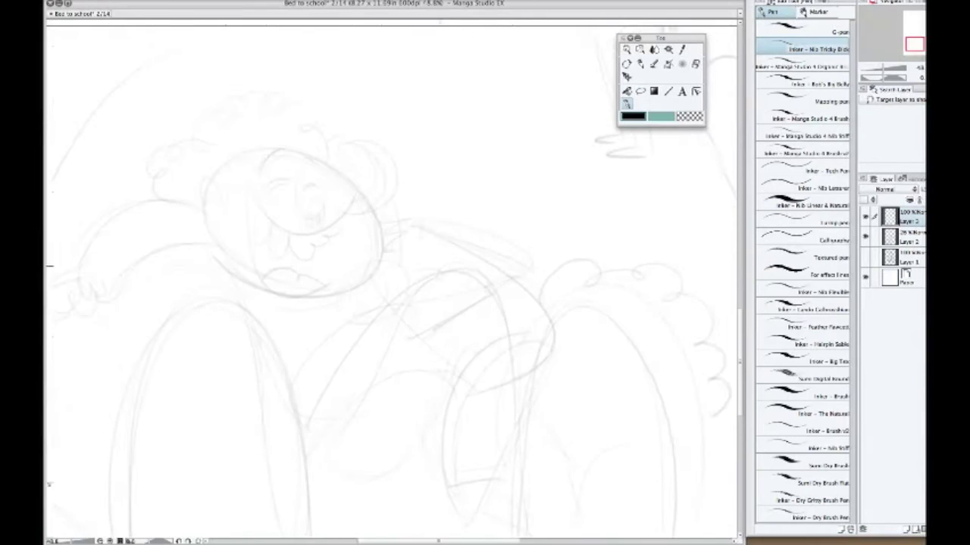
{"action": "left_click_drag", "start_coordinate": [280, 176], "coordinate": [291, 167]}
{"action": "left_click_drag", "start_coordinate": [282, 173], "coordinate": [298, 163]}
{"action": "mouse_move", "coordinate": [286, 174]}
{"action": "left_mouse_down"}
{"action": "mouse_move", "coordinate": [301, 165]}
{"action": "mouse_move", "coordinate": [309, 195]}
{"action": "mouse_move", "coordinate": [327, 201]}
{"action": "left_mouse_up"}
{"action": "key", "text": "super+z"}
{"action": "key", "text": "super+z"}
{"action": "left_click", "coordinate": [803, 67]}
{"action": "left_click_drag", "start_coordinate": [313, 190], "coordinate": [322, 203]}
{"action": "key", "text": "super+z"}
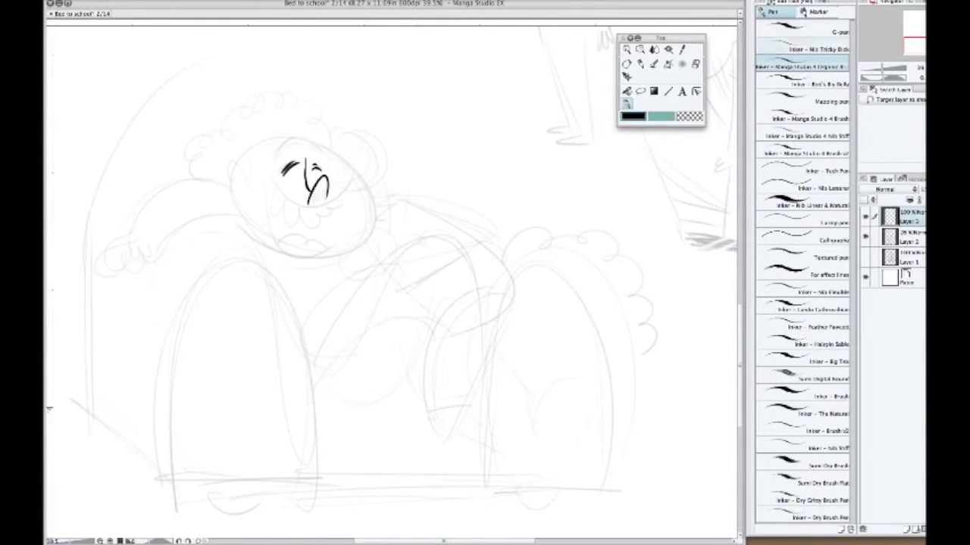
Switch to the G-pen, undo the last trial strokes, and ink the reclining man's eyes, nose, cheek line and open mouth
{"action": "left_click", "coordinate": [803, 32]}
{"action": "key", "text": "super+z"}
{"action": "key", "text": "super+z"}
{"action": "left_click_drag", "start_coordinate": [303, 162], "coordinate": [321, 171]}
{"action": "mouse_move", "coordinate": [265, 156]}
{"action": "left_mouse_down"}
{"action": "mouse_move", "coordinate": [347, 185]}
{"action": "mouse_move", "coordinate": [292, 257]}
{"action": "left_mouse_up"}
{"action": "left_click_drag", "start_coordinate": [275, 203], "coordinate": [339, 220]}
{"action": "left_click_drag", "start_coordinate": [266, 174], "coordinate": [274, 185]}
{"action": "left_click_drag", "start_coordinate": [274, 242], "coordinate": [310, 250]}
Ink the man's head contour, ear and jaw, and fill the inside of the open mouth with black
{"action": "left_click_drag", "start_coordinate": [334, 157], "coordinate": [356, 243]}
{"action": "mouse_move", "coordinate": [253, 148]}
{"action": "left_mouse_down"}
{"action": "mouse_move", "coordinate": [232, 194]}
{"action": "mouse_move", "coordinate": [220, 171]}
{"action": "left_mouse_up"}
{"action": "mouse_move", "coordinate": [232, 194]}
{"action": "left_mouse_down"}
{"action": "mouse_move", "coordinate": [257, 236]}
{"action": "mouse_move", "coordinate": [312, 263]}
{"action": "left_mouse_up"}
{"action": "left_click_drag", "start_coordinate": [321, 232], "coordinate": [335, 233]}
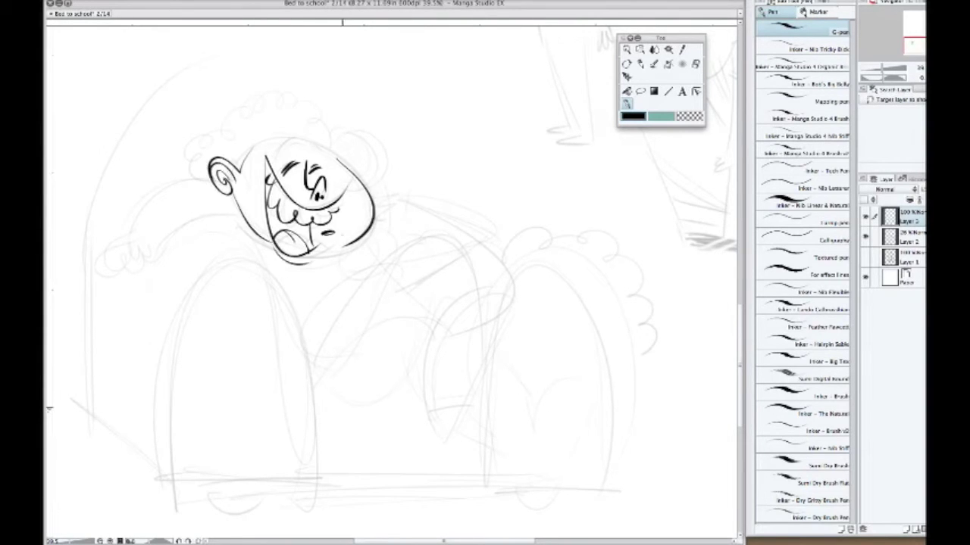
{"action": "left_click_drag", "start_coordinate": [271, 183], "coordinate": [299, 244]}
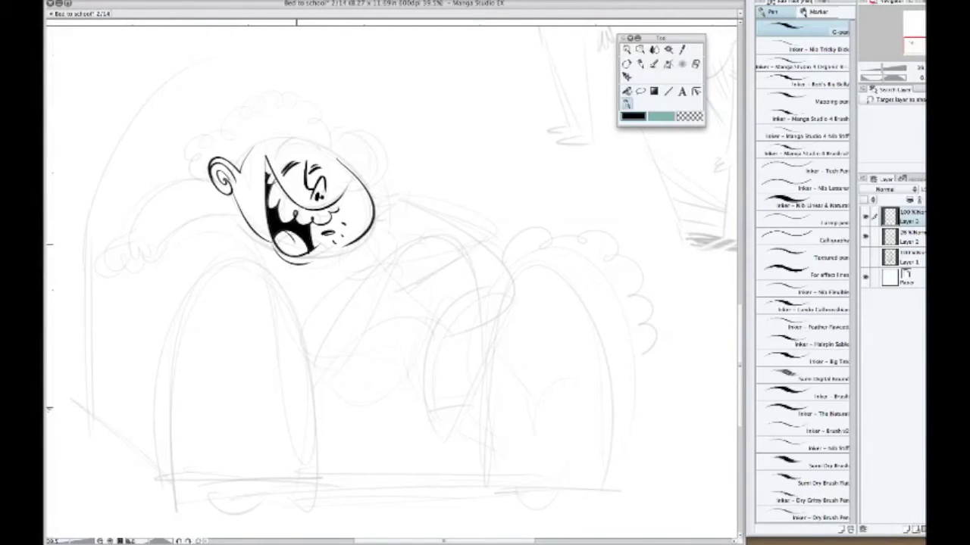
Ink the man's thick eyebrows and the curly hair around his head
{"action": "left_click_drag", "start_coordinate": [279, 163], "coordinate": [297, 140]}
{"action": "left_click_drag", "start_coordinate": [282, 156], "coordinate": [292, 134]}
{"action": "mouse_move", "coordinate": [189, 170]}
{"action": "left_mouse_down"}
{"action": "mouse_move", "coordinate": [327, 133]}
{"action": "mouse_move", "coordinate": [368, 137]}
{"action": "mouse_move", "coordinate": [383, 187]}
{"action": "mouse_move", "coordinate": [376, 196]}
{"action": "left_mouse_up"}
Ink the two rounded shapes beside the man's head and fill their inner ovals with cross-hatching
{"action": "left_click_drag", "start_coordinate": [395, 197], "coordinate": [350, 274]}
{"action": "left_click_drag", "start_coordinate": [378, 231], "coordinate": [350, 273]}
{"action": "left_click_drag", "start_coordinate": [333, 141], "coordinate": [365, 170]}
{"action": "left_click_drag", "start_coordinate": [356, 240], "coordinate": [353, 264]}
{"action": "left_click_drag", "start_coordinate": [369, 238], "coordinate": [366, 256]}
{"action": "mouse_move", "coordinate": [335, 144]}
{"action": "left_mouse_down"}
{"action": "mouse_move", "coordinate": [363, 172]}
{"action": "mouse_move", "coordinate": [354, 138]}
{"action": "mouse_move", "coordinate": [363, 171]}
{"action": "left_mouse_up"}
{"action": "mouse_move", "coordinate": [356, 231]}
{"action": "left_mouse_down"}
{"action": "mouse_move", "coordinate": [350, 261]}
{"action": "mouse_move", "coordinate": [362, 263]}
{"action": "left_mouse_up"}
Ink a thick shadow line under the man's chin, redoing the first stroke
{"action": "mouse_move", "coordinate": [273, 244]}
{"action": "left_mouse_down"}
{"action": "mouse_move", "coordinate": [321, 265]}
{"action": "mouse_move", "coordinate": [314, 270]}
{"action": "left_mouse_up"}
{"action": "key", "text": "ctrl+z"}
{"action": "left_click_drag", "start_coordinate": [277, 258], "coordinate": [297, 268]}
Ink the man's outstretched arm with its hand, and the bent far arm behind the body
{"action": "mouse_move", "coordinate": [191, 177]}
{"action": "left_mouse_down"}
{"action": "mouse_move", "coordinate": [130, 232]}
{"action": "mouse_move", "coordinate": [129, 266]}
{"action": "mouse_move", "coordinate": [214, 216]}
{"action": "mouse_move", "coordinate": [232, 216]}
{"action": "mouse_move", "coordinate": [154, 251]}
{"action": "left_mouse_up"}
{"action": "left_click_drag", "start_coordinate": [131, 250], "coordinate": [146, 254]}
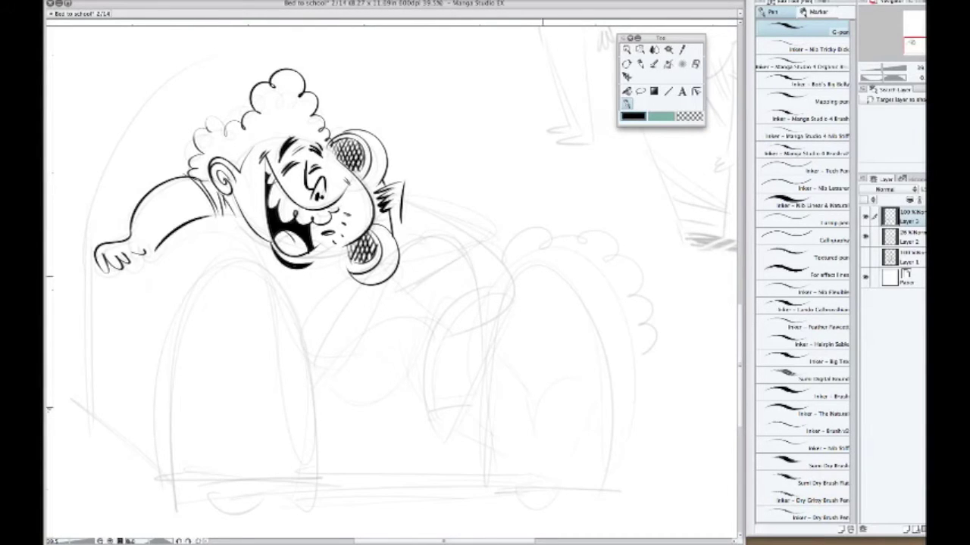
{"action": "left_click_drag", "start_coordinate": [401, 218], "coordinate": [481, 247]}
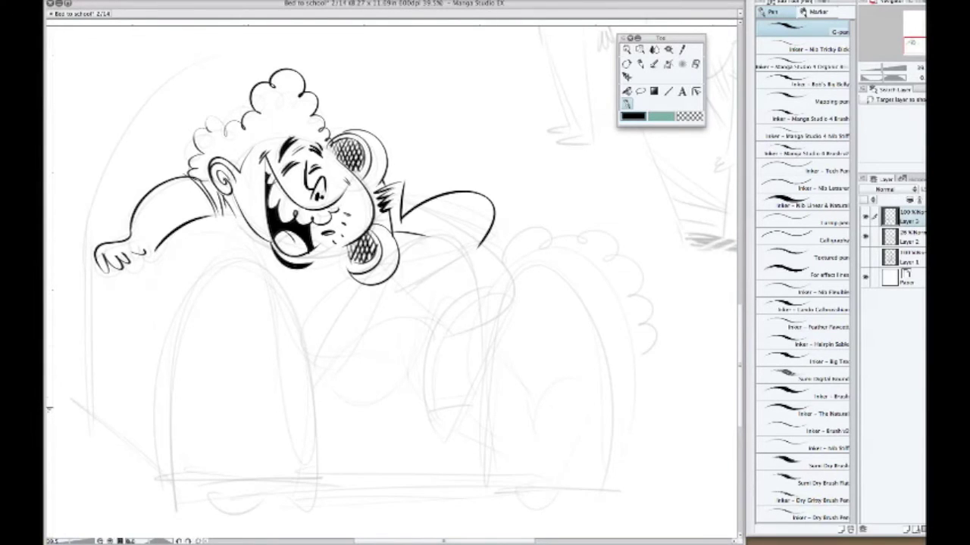
Ink the man's collar, shirt folds and rounded belly contour
{"action": "scroll", "coordinate": [394, 280], "scroll_direction": "down", "scroll_amount": 3}
{"action": "left_click_drag", "start_coordinate": [170, 162], "coordinate": [159, 186]}
{"action": "left_click_drag", "start_coordinate": [225, 183], "coordinate": [194, 227]}
{"action": "mouse_move", "coordinate": [217, 187]}
{"action": "left_mouse_down"}
{"action": "mouse_move", "coordinate": [190, 221]}
{"action": "mouse_move", "coordinate": [324, 250]}
{"action": "left_mouse_up"}
Ink the man's bent leg and raised shoe sole with its heel, adding fabric folds near the knee
{"action": "left_click_drag", "start_coordinate": [335, 149], "coordinate": [269, 216]}
{"action": "mouse_move", "coordinate": [347, 149]}
{"action": "left_mouse_down"}
{"action": "mouse_move", "coordinate": [369, 215]}
{"action": "mouse_move", "coordinate": [333, 350]}
{"action": "left_mouse_up"}
{"action": "left_click_drag", "start_coordinate": [403, 216], "coordinate": [355, 338]}
{"action": "left_click_drag", "start_coordinate": [332, 348], "coordinate": [359, 345]}
{"action": "left_click_drag", "start_coordinate": [325, 252], "coordinate": [330, 330]}
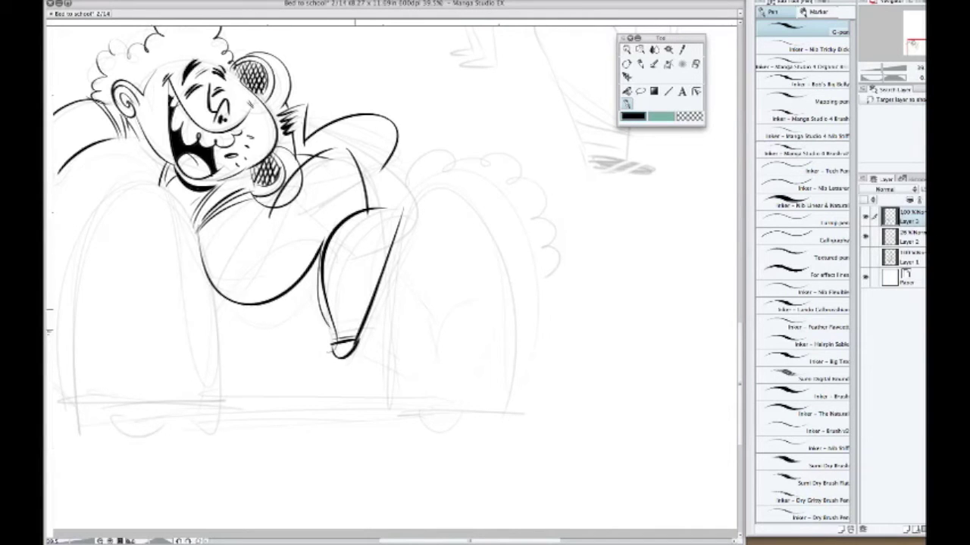
{"action": "left_click_drag", "start_coordinate": [323, 162], "coordinate": [306, 252]}
{"action": "left_click_drag", "start_coordinate": [360, 172], "coordinate": [319, 247]}
{"action": "left_click_drag", "start_coordinate": [363, 202], "coordinate": [311, 282]}
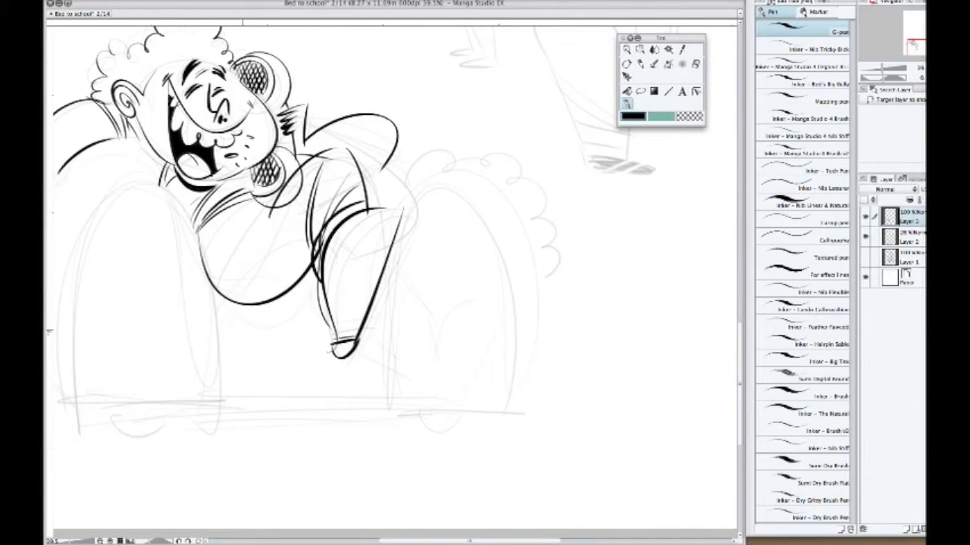
{"action": "left_click_drag", "start_coordinate": [271, 210], "coordinate": [226, 262]}
{"action": "key", "text": "ctrl+z"}
{"action": "key", "text": "ctrl+z"}
{"action": "key", "text": "ctrl+z"}
{"action": "key", "text": "ctrl+z"}
Redraw the thigh line, double the belly contour, and add shading strokes to the man's shirt
{"action": "left_click_drag", "start_coordinate": [347, 141], "coordinate": [234, 244]}
{"action": "left_click_drag", "start_coordinate": [287, 297], "coordinate": [200, 244]}
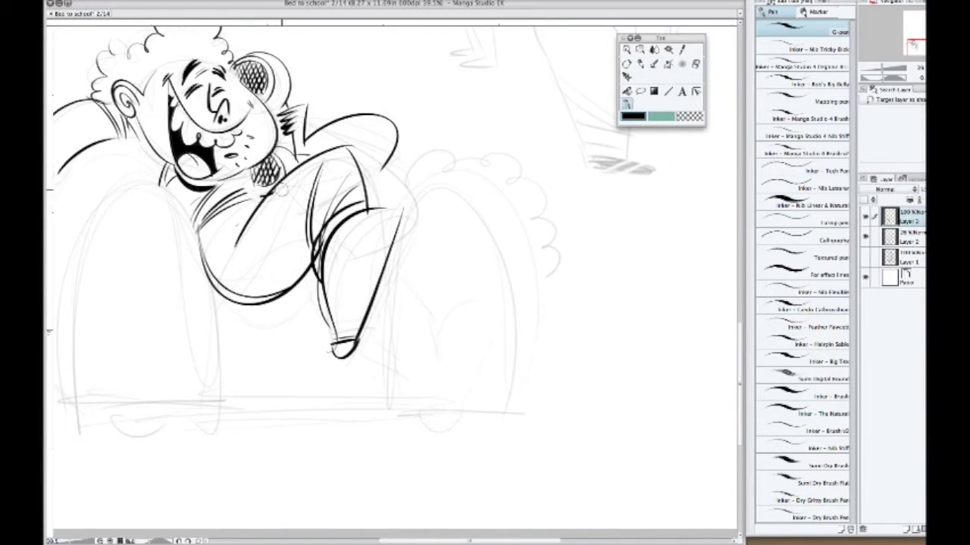
{"action": "mouse_move", "coordinate": [251, 219]}
{"action": "left_mouse_down"}
{"action": "mouse_move", "coordinate": [202, 191]}
{"action": "mouse_move", "coordinate": [209, 215]}
{"action": "left_mouse_up"}
{"action": "left_click_drag", "start_coordinate": [269, 198], "coordinate": [204, 246]}
Ink the second lower leg and its shoe sole, with two bands across the heel
{"action": "mouse_move", "coordinate": [386, 247]}
{"action": "left_mouse_down"}
{"action": "mouse_move", "coordinate": [430, 336]}
{"action": "mouse_move", "coordinate": [335, 286]}
{"action": "left_mouse_up"}
{"action": "left_click_drag", "start_coordinate": [262, 274], "coordinate": [322, 342]}
{"action": "left_click_drag", "start_coordinate": [375, 246], "coordinate": [333, 343]}
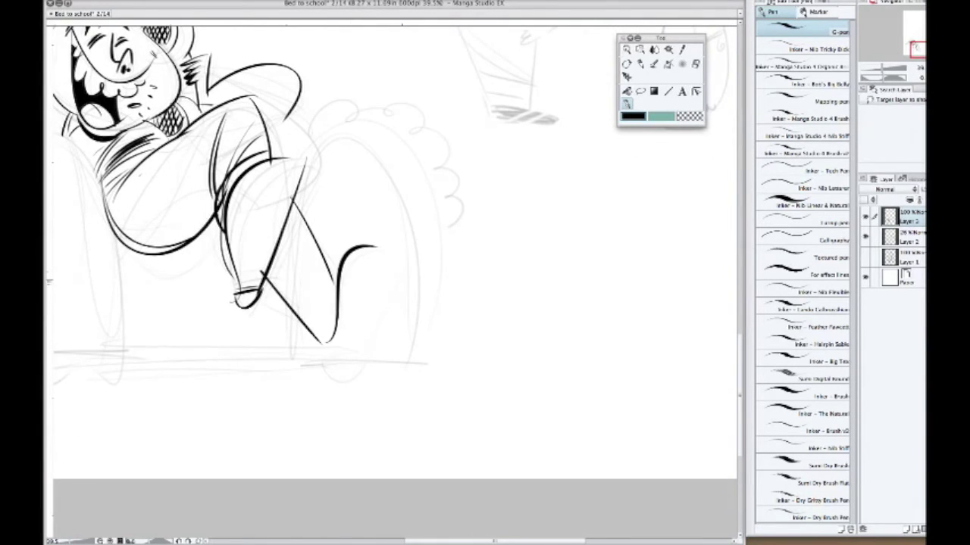
{"action": "left_click_drag", "start_coordinate": [393, 252], "coordinate": [353, 365]}
{"action": "left_click_drag", "start_coordinate": [327, 347], "coordinate": [362, 343]}
{"action": "left_click_drag", "start_coordinate": [326, 353], "coordinate": [359, 350]}
Shade both shoe soles with closely spaced parallel hatching lines
{"action": "left_click_drag", "start_coordinate": [350, 250], "coordinate": [338, 346]}
{"action": "left_click_drag", "start_coordinate": [359, 249], "coordinate": [351, 349]}
{"action": "left_click_drag", "start_coordinate": [383, 249], "coordinate": [359, 349]}
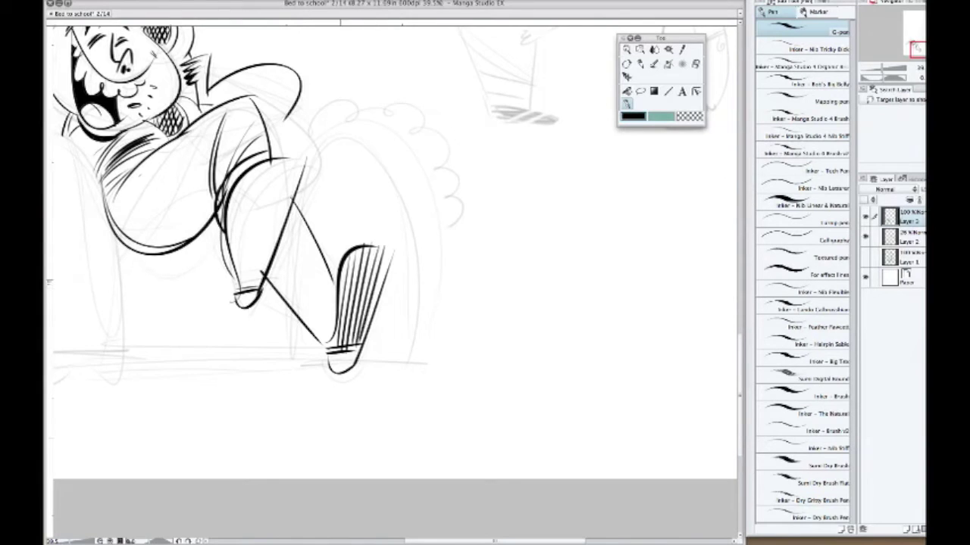
{"action": "left_click_drag", "start_coordinate": [237, 196], "coordinate": [230, 280]}
{"action": "left_click_drag", "start_coordinate": [250, 169], "coordinate": [240, 289]}
{"action": "left_click_drag", "start_coordinate": [268, 165], "coordinate": [257, 288]}
{"action": "left_click_drag", "start_coordinate": [280, 159], "coordinate": [263, 280]}
{"action": "left_click_drag", "start_coordinate": [288, 156], "coordinate": [271, 257]}
Ink the curved contours around the second shoe and shade the trouser leg between the two shoes
{"action": "mouse_move", "coordinate": [294, 156]}
{"action": "left_mouse_down"}
{"action": "mouse_move", "coordinate": [279, 243]}
{"action": "mouse_move", "coordinate": [326, 279]}
{"action": "mouse_move", "coordinate": [312, 282]}
{"action": "mouse_move", "coordinate": [311, 351]}
{"action": "left_mouse_up"}
{"action": "left_click_drag", "start_coordinate": [327, 283], "coordinate": [315, 347]}
{"action": "left_click_drag", "start_coordinate": [330, 307], "coordinate": [332, 345]}
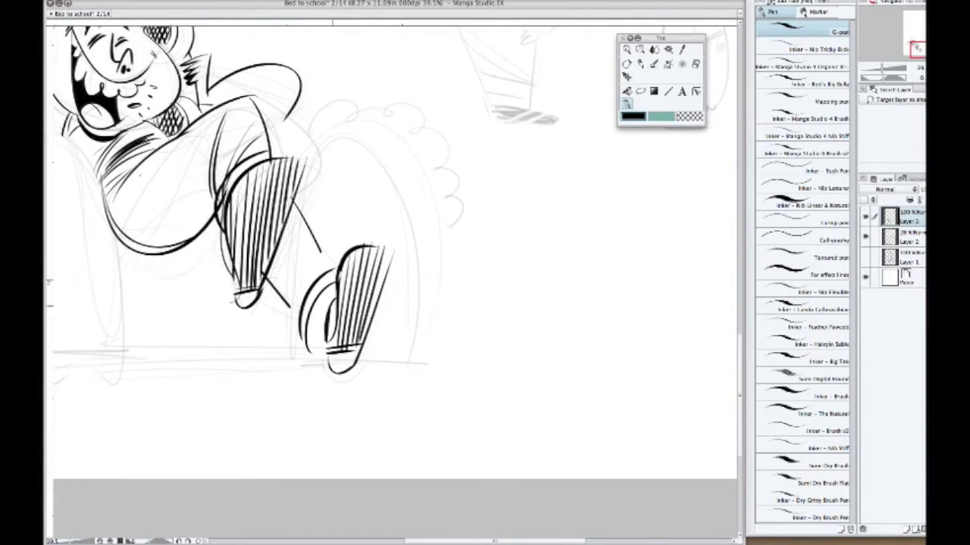
{"action": "left_click_drag", "start_coordinate": [290, 210], "coordinate": [285, 302]}
{"action": "mouse_move", "coordinate": [317, 238]}
{"action": "left_mouse_down"}
{"action": "mouse_move", "coordinate": [288, 310]}
{"action": "mouse_move", "coordinate": [312, 257]}
{"action": "left_mouse_up"}
{"action": "left_click_drag", "start_coordinate": [303, 288], "coordinate": [299, 306]}
Ink the armchair's near armrest as a tall rounded shape with a double base line
{"action": "key", "text": "super+minus"}
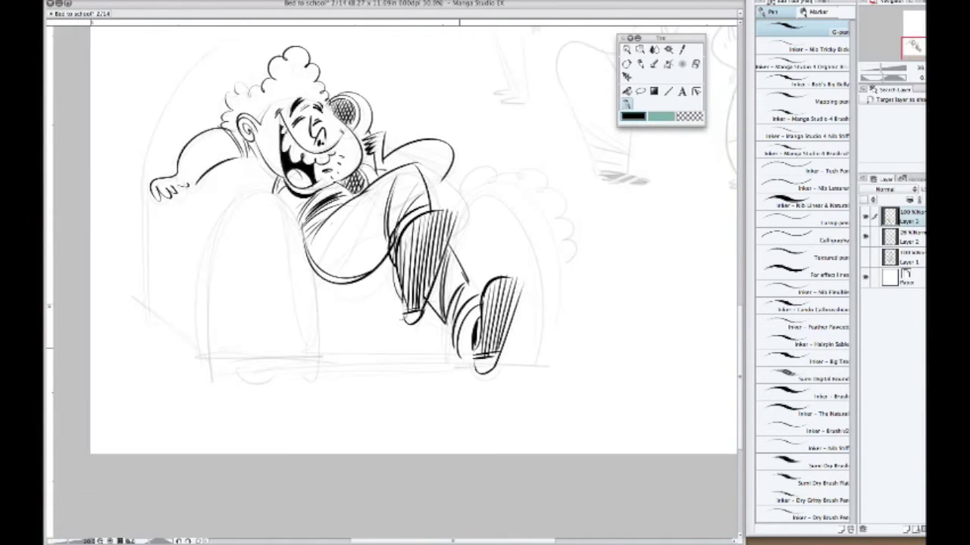
{"action": "left_click_drag", "start_coordinate": [203, 364], "coordinate": [318, 359]}
{"action": "mouse_move", "coordinate": [200, 359]}
{"action": "left_mouse_down"}
{"action": "mouse_move", "coordinate": [309, 231]}
{"action": "mouse_move", "coordinate": [321, 349]}
{"action": "left_mouse_up"}
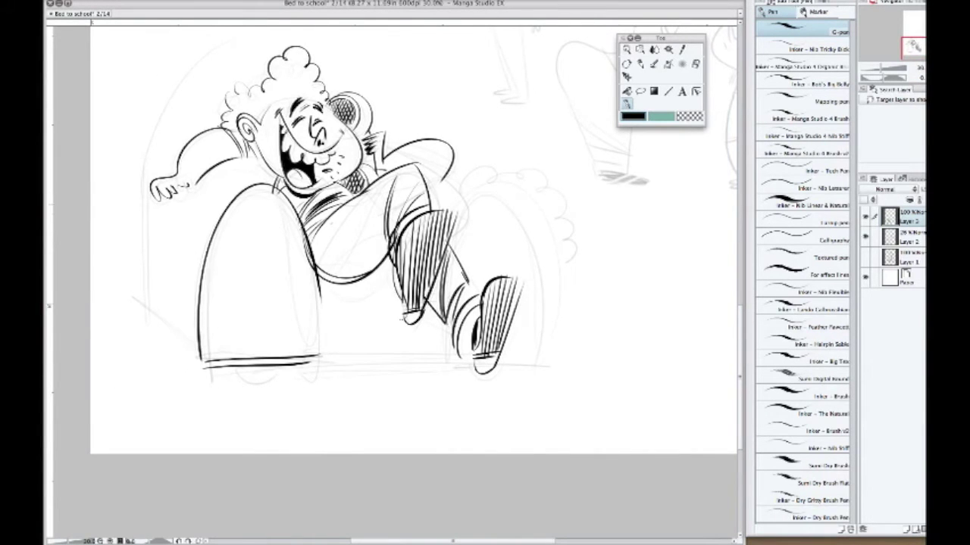
Ink the armchair's far armrest, the front base line between the armrests, and the two rounded feet
{"action": "left_click_drag", "start_coordinate": [444, 295], "coordinate": [551, 250]}
{"action": "left_click_drag", "start_coordinate": [512, 160], "coordinate": [542, 345]}
{"action": "left_click_drag", "start_coordinate": [439, 361], "coordinate": [531, 356]}
{"action": "left_click_drag", "start_coordinate": [318, 353], "coordinate": [443, 354]}
{"action": "left_click_drag", "start_coordinate": [241, 368], "coordinate": [287, 372]}
{"action": "left_click_drag", "start_coordinate": [468, 367], "coordinate": [515, 373]}
Ink the armchair's outer side edge and the large rounded back behind the man, and reinforce the near armrest's contour
{"action": "left_click_drag", "start_coordinate": [143, 306], "coordinate": [199, 353]}
{"action": "left_click_drag", "start_coordinate": [149, 171], "coordinate": [142, 301]}
{"action": "left_click_drag", "start_coordinate": [303, 228], "coordinate": [295, 297]}
{"action": "mouse_move", "coordinate": [137, 361]}
{"action": "left_mouse_down"}
{"action": "mouse_move", "coordinate": [205, 135]}
{"action": "mouse_move", "coordinate": [382, 206]}
{"action": "left_mouse_up"}
{"action": "left_click_drag", "start_coordinate": [247, 255], "coordinate": [194, 409]}
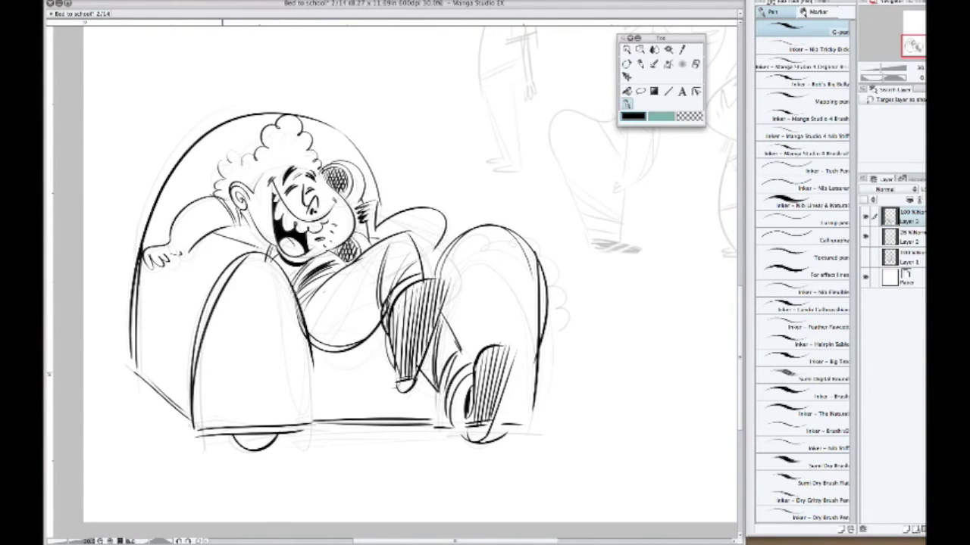
Texture the inside of the chair back with short wavy strokes on both sides of the man's head
{"action": "left_click_drag", "start_coordinate": [182, 161], "coordinate": [173, 216]}
{"action": "left_click_drag", "start_coordinate": [206, 147], "coordinate": [186, 201]}
{"action": "left_click_drag", "start_coordinate": [225, 126], "coordinate": [210, 185]}
{"action": "left_click_drag", "start_coordinate": [247, 138], "coordinate": [224, 156]}
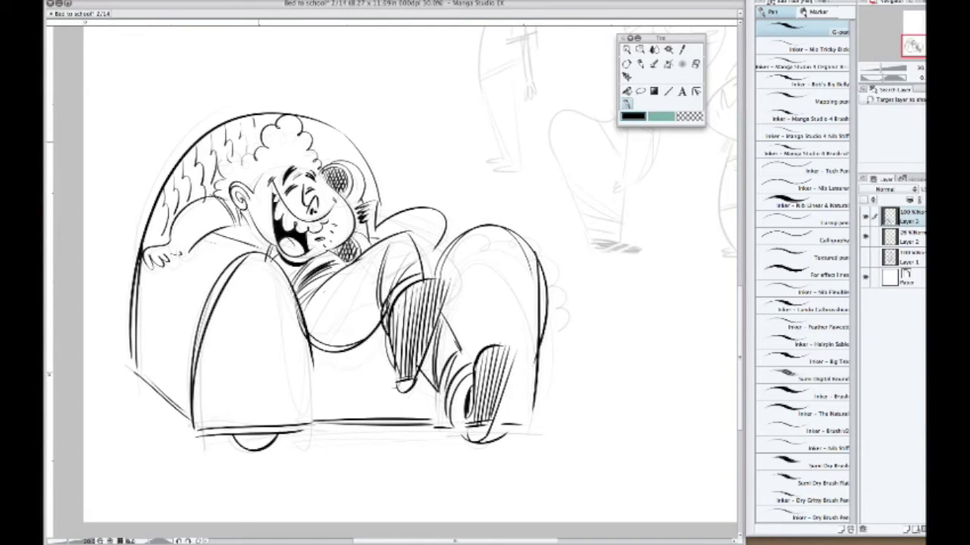
{"action": "left_click_drag", "start_coordinate": [318, 120], "coordinate": [312, 154]}
{"action": "left_click_drag", "start_coordinate": [326, 124], "coordinate": [323, 144]}
{"action": "left_click_drag", "start_coordinate": [341, 132], "coordinate": [335, 157]}
{"action": "left_click_drag", "start_coordinate": [331, 143], "coordinate": [326, 162]}
Fill the man's curly hair with solid black, leaving a scalloped edge
{"action": "left_click_drag", "start_coordinate": [230, 159], "coordinate": [227, 185]}
{"action": "mouse_move", "coordinate": [246, 159]}
{"action": "left_mouse_down"}
{"action": "mouse_move", "coordinate": [243, 189]}
{"action": "mouse_move", "coordinate": [253, 179]}
{"action": "left_mouse_up"}
{"action": "mouse_move", "coordinate": [268, 137]}
{"action": "left_mouse_down"}
{"action": "mouse_move", "coordinate": [263, 176]}
{"action": "mouse_move", "coordinate": [272, 168]}
{"action": "left_mouse_up"}
{"action": "left_click_drag", "start_coordinate": [287, 122], "coordinate": [292, 165]}
{"action": "left_click_drag", "start_coordinate": [306, 130], "coordinate": [311, 173]}
{"action": "left_click_drag", "start_coordinate": [226, 177], "coordinate": [238, 185]}
{"action": "mouse_move", "coordinate": [235, 165]}
{"action": "left_mouse_down"}
{"action": "mouse_move", "coordinate": [222, 180]}
{"action": "mouse_move", "coordinate": [256, 183]}
{"action": "mouse_move", "coordinate": [264, 153]}
{"action": "mouse_move", "coordinate": [291, 132]}
{"action": "mouse_move", "coordinate": [317, 169]}
{"action": "left_mouse_up"}
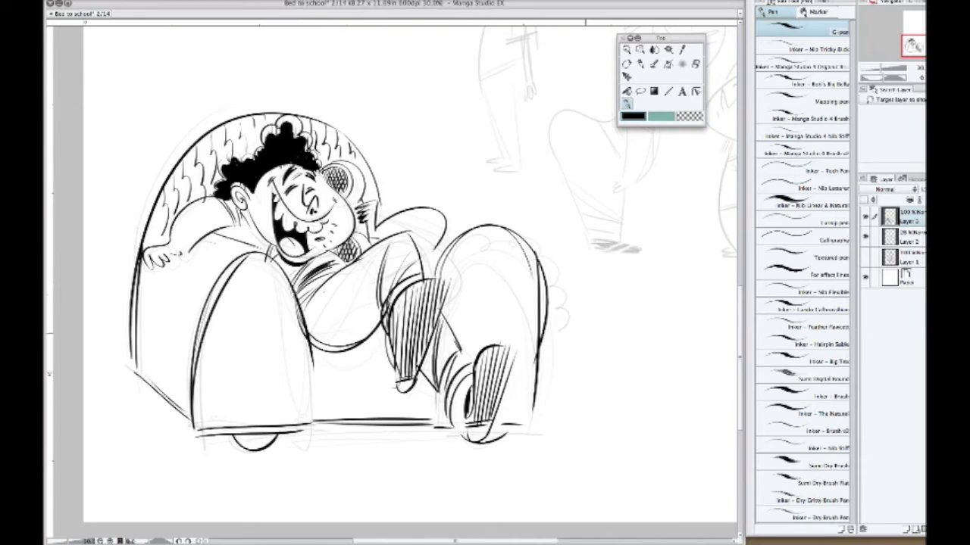
Draw long vertical stripes down the fronts of both armrests
{"action": "left_click_drag", "start_coordinate": [203, 357], "coordinate": [201, 435]}
{"action": "left_click_drag", "start_coordinate": [213, 318], "coordinate": [215, 425]}
{"action": "left_click_drag", "start_coordinate": [235, 291], "coordinate": [234, 426]}
{"action": "mouse_move", "coordinate": [264, 271]}
{"action": "left_mouse_down"}
{"action": "mouse_move", "coordinate": [265, 420]}
{"action": "mouse_move", "coordinate": [276, 401]}
{"action": "left_mouse_up"}
{"action": "left_click_drag", "start_coordinate": [285, 283], "coordinate": [284, 424]}
{"action": "left_click_drag", "start_coordinate": [457, 244], "coordinate": [453, 327]}
{"action": "mouse_move", "coordinate": [482, 231]}
{"action": "left_mouse_down"}
{"action": "mouse_move", "coordinate": [481, 353]}
{"action": "mouse_move", "coordinate": [494, 345]}
{"action": "left_mouse_up"}
{"action": "left_click_drag", "start_coordinate": [505, 237], "coordinate": [505, 342]}
{"action": "left_click_drag", "start_coordinate": [529, 270], "coordinate": [529, 399]}
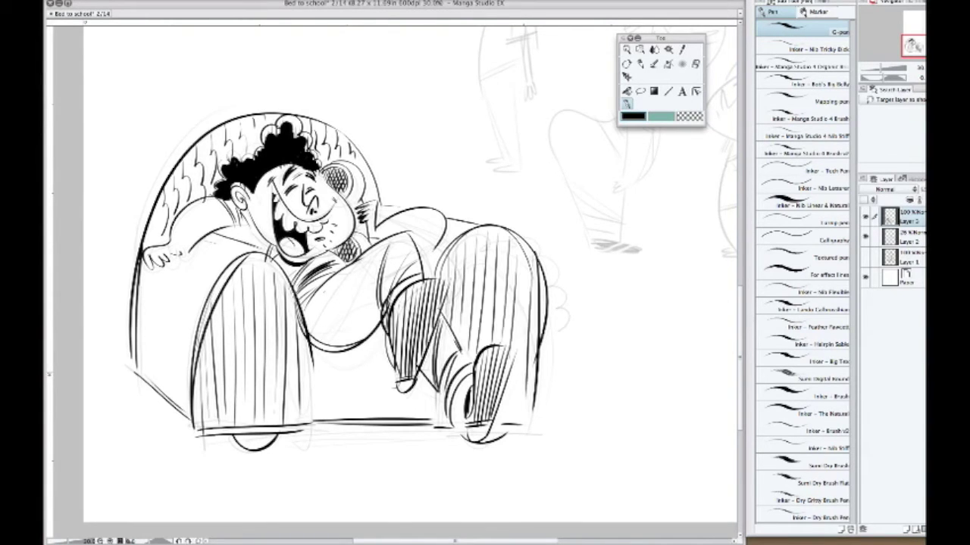
Hide the rough sketch on Layer 2 and ink the seat cushion's folds, front edge and corner line
{"action": "left_click", "coordinate": [865, 237]}
{"action": "left_click_drag", "start_coordinate": [315, 375], "coordinate": [380, 365]}
{"action": "left_click_drag", "start_coordinate": [306, 357], "coordinate": [396, 349]}
{"action": "left_click_drag", "start_coordinate": [314, 379], "coordinate": [388, 364]}
{"action": "left_click_drag", "start_coordinate": [310, 359], "coordinate": [371, 350]}
{"action": "mouse_move", "coordinate": [315, 417]}
{"action": "left_mouse_down"}
{"action": "mouse_move", "coordinate": [442, 373]}
{"action": "mouse_move", "coordinate": [391, 410]}
{"action": "left_mouse_up"}
{"action": "left_click_drag", "start_coordinate": [429, 382], "coordinate": [429, 424]}
Darken the near chair foot, hatch the armchair's outer side, and ink its lower edge and the armrest's upper edge
{"action": "left_click_drag", "start_coordinate": [229, 438], "coordinate": [274, 440]}
{"action": "left_click_drag", "start_coordinate": [142, 304], "coordinate": [142, 377]}
{"action": "mouse_move", "coordinate": [152, 325]}
{"action": "left_mouse_down"}
{"action": "mouse_move", "coordinate": [152, 399]}
{"action": "mouse_move", "coordinate": [168, 410]}
{"action": "left_mouse_up"}
{"action": "left_click_drag", "start_coordinate": [181, 311], "coordinate": [182, 414]}
{"action": "left_click_drag", "start_coordinate": [136, 370], "coordinate": [192, 424]}
{"action": "left_click_drag", "start_coordinate": [202, 233], "coordinate": [264, 256]}
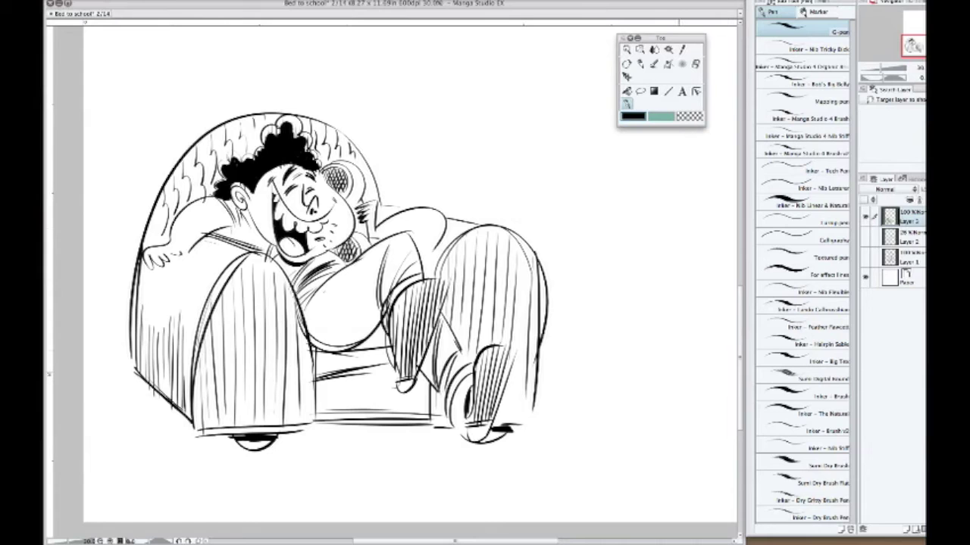
Add a new layer above the inks and choose the Dust Shader Light pencil
{"action": "key", "text": "ctrl+shift+n"}
{"action": "key", "text": "p"}
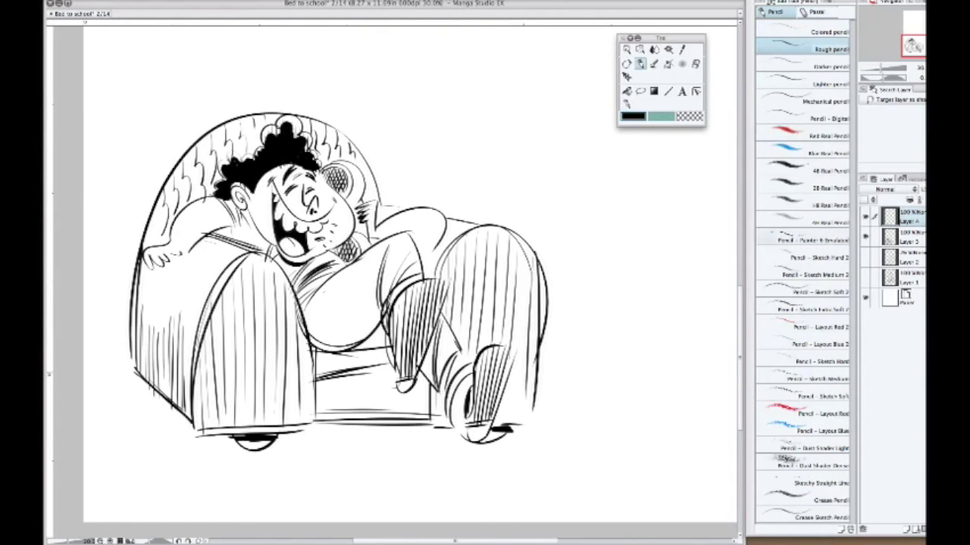
{"action": "left_click", "coordinate": [803, 448]}
Test textured pencil strokes on the blank area beside the armchair and undo them
{"action": "left_click_drag", "start_coordinate": [561, 394], "coordinate": [603, 387]}
{"action": "left_click_drag", "start_coordinate": [653, 459], "coordinate": [671, 468]}
{"action": "left_click", "coordinate": [803, 480]}
{"action": "left_click_drag", "start_coordinate": [612, 455], "coordinate": [660, 431]}
{"action": "left_click", "coordinate": [803, 448]}
{"action": "key", "text": "ctrl+z"}
{"action": "key", "text": "ctrl+z"}
{"action": "key", "text": "ctrl+z"}
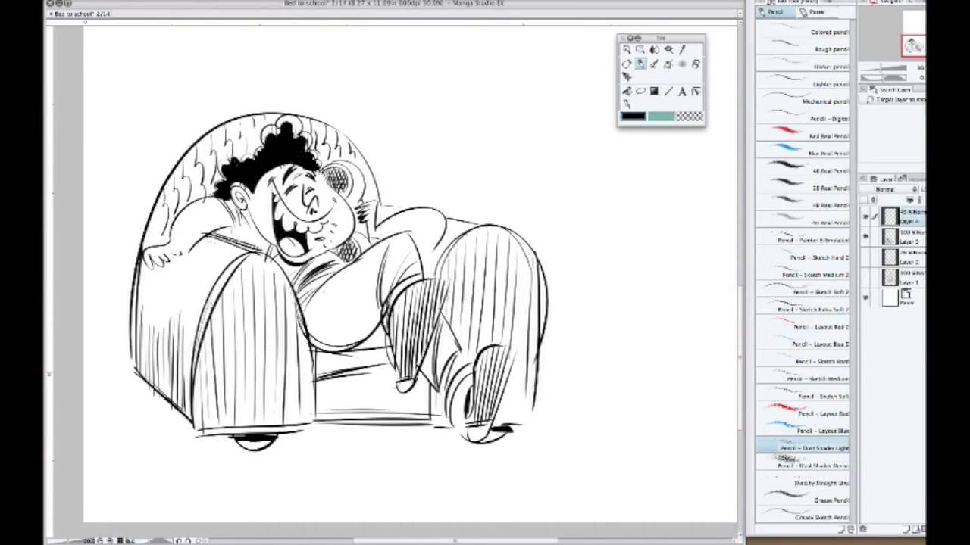
Try a soft shading stroke beside the man's neck and shoulder and undo it
{"action": "left_click_drag", "start_coordinate": [261, 246], "coordinate": [231, 220]}
{"action": "key", "text": "ctrl+z"}
{"action": "key", "text": "ctrl+z"}
{"action": "key", "text": "ctrl+z"}
Shade the man's tongue and both headphone ear cups with the Dust Shader Light pencil
{"action": "left_click_drag", "start_coordinate": [281, 240], "coordinate": [292, 246]}
{"action": "mouse_move", "coordinate": [220, 402]}
{"action": "left_mouse_down"}
{"action": "mouse_move", "coordinate": [273, 379]}
{"action": "mouse_move", "coordinate": [242, 349]}
{"action": "mouse_move", "coordinate": [295, 394]}
{"action": "left_mouse_up"}
{"action": "key", "text": "ctrl+z"}
{"action": "left_click_drag", "start_coordinate": [326, 177], "coordinate": [348, 194]}
{"action": "mouse_move", "coordinate": [337, 246]}
{"action": "left_mouse_down"}
{"action": "mouse_move", "coordinate": [353, 262]}
{"action": "mouse_move", "coordinate": [356, 251]}
{"action": "left_mouse_up"}
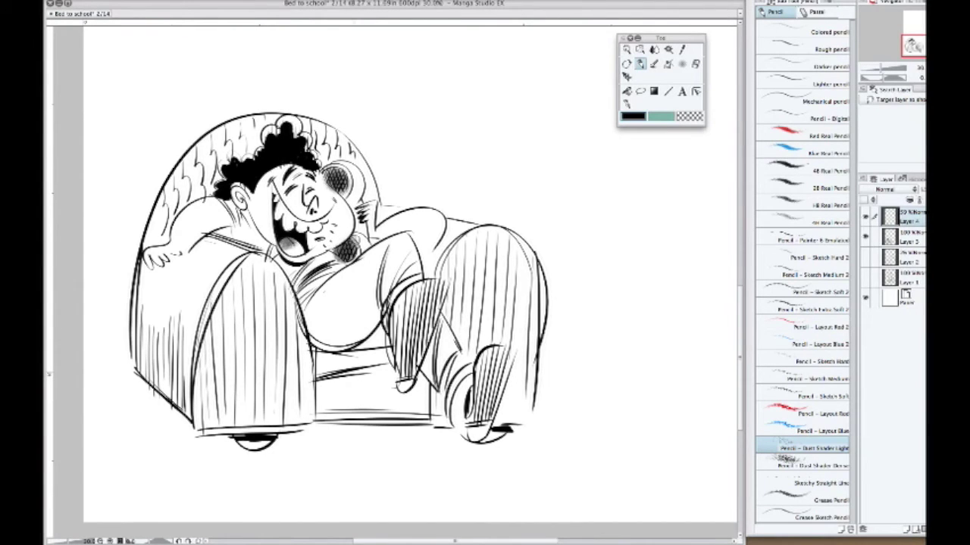
Shade both shoe soles with grainy tone and clean the excess off their edges using the transparent colour
{"action": "left_click_drag", "start_coordinate": [406, 390], "coordinate": [426, 322]}
{"action": "left_click_drag", "start_coordinate": [396, 362], "coordinate": [436, 299]}
{"action": "left_click_drag", "start_coordinate": [476, 437], "coordinate": [506, 346]}
{"action": "mouse_move", "coordinate": [489, 418]}
{"action": "left_mouse_down"}
{"action": "mouse_move", "coordinate": [504, 386]}
{"action": "mouse_move", "coordinate": [485, 388]}
{"action": "mouse_move", "coordinate": [506, 350]}
{"action": "left_mouse_up"}
{"action": "key", "text": "c"}
{"action": "left_click_drag", "start_coordinate": [400, 350], "coordinate": [436, 297]}
{"action": "key", "text": "c"}
{"action": "left_click_drag", "start_coordinate": [468, 444], "coordinate": [489, 428]}
{"action": "left_click_drag", "start_coordinate": [394, 396], "coordinate": [429, 366]}
{"action": "left_click_drag", "start_coordinate": [463, 447], "coordinate": [474, 426]}
Add another layer and lay grainy shading over the armchair's armrests, outer side and back
{"action": "mouse_move", "coordinate": [254, 405]}
{"action": "left_mouse_down"}
{"action": "mouse_move", "coordinate": [269, 382]}
{"action": "mouse_move", "coordinate": [220, 409]}
{"action": "mouse_move", "coordinate": [303, 333]}
{"action": "mouse_move", "coordinate": [250, 318]}
{"action": "mouse_move", "coordinate": [227, 424]}
{"action": "mouse_move", "coordinate": [295, 341]}
{"action": "left_mouse_up"}
{"action": "key", "text": "super+shift+n"}
{"action": "mouse_move", "coordinate": [515, 424]}
{"action": "left_mouse_down"}
{"action": "mouse_move", "coordinate": [470, 378]}
{"action": "mouse_move", "coordinate": [523, 318]}
{"action": "mouse_move", "coordinate": [515, 394]}
{"action": "left_mouse_up"}
{"action": "mouse_move", "coordinate": [228, 175]}
{"action": "left_mouse_down"}
{"action": "mouse_move", "coordinate": [174, 228]}
{"action": "mouse_move", "coordinate": [258, 136]}
{"action": "mouse_move", "coordinate": [356, 190]}
{"action": "mouse_move", "coordinate": [228, 212]}
{"action": "mouse_move", "coordinate": [167, 379]}
{"action": "mouse_move", "coordinate": [189, 318]}
{"action": "mouse_move", "coordinate": [212, 401]}
{"action": "left_mouse_up"}
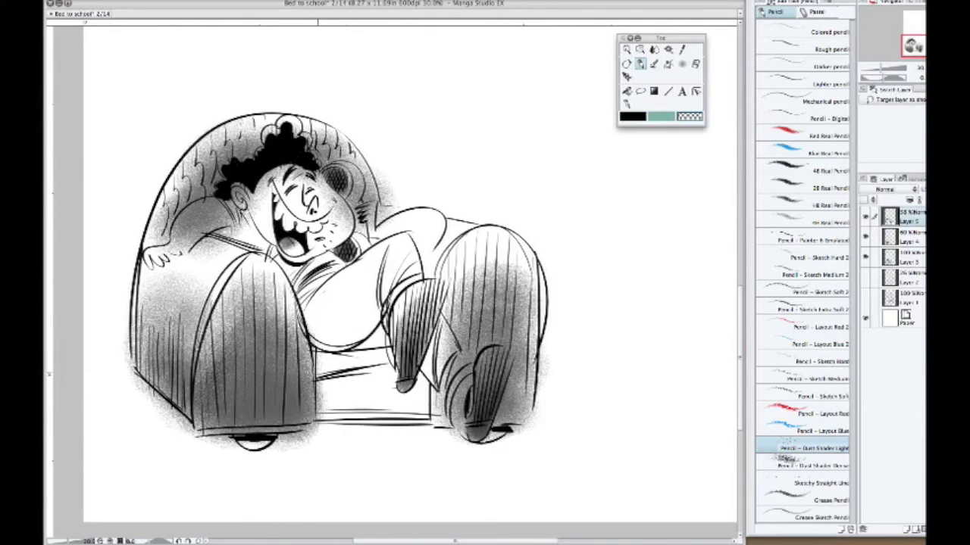
Erase the near armrest's extra shading from Layer 4 and return to Layer 5 with the shading pencil
{"action": "left_click", "coordinate": [907, 236]}
{"action": "left_click_drag", "start_coordinate": [250, 303], "coordinate": [288, 401]}
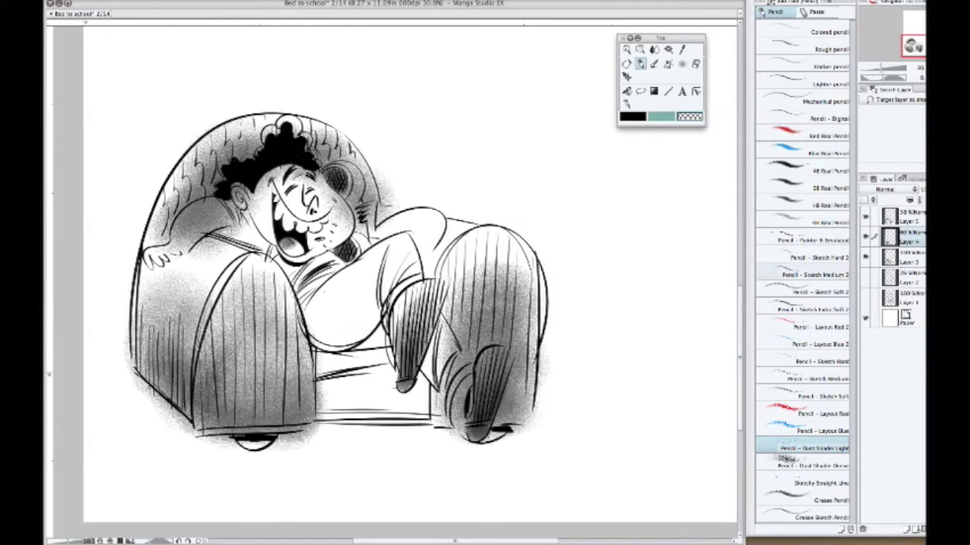
{"action": "key", "text": "p"}
{"action": "key", "text": "ctrl+]"}
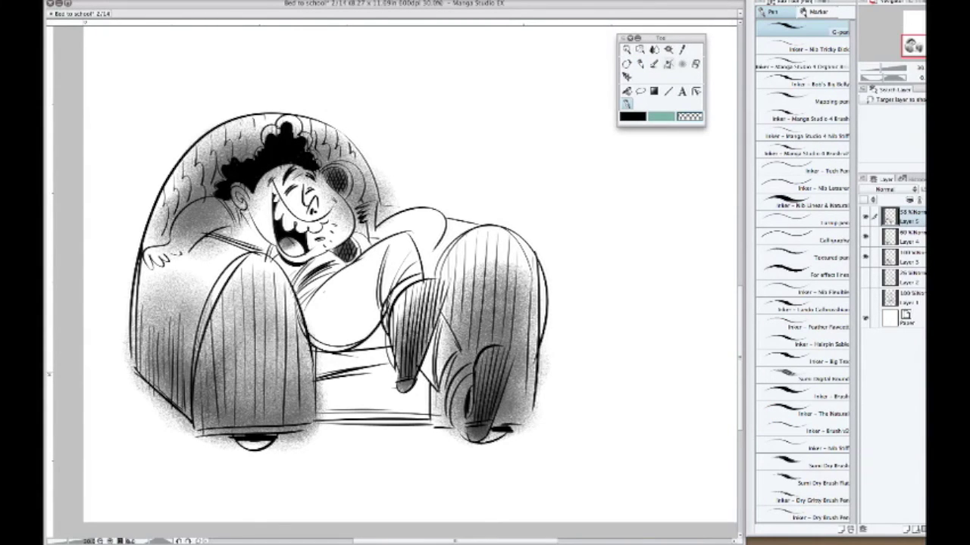
{"action": "key", "text": "p"}
Deepen the shading on the chair back, outer side and both armrests, and tone the seat front and underside
{"action": "mouse_move", "coordinate": [273, 178]}
{"action": "left_mouse_down"}
{"action": "mouse_move", "coordinate": [227, 152]}
{"action": "mouse_move", "coordinate": [204, 197]}
{"action": "mouse_move", "coordinate": [212, 235]}
{"action": "mouse_move", "coordinate": [235, 205]}
{"action": "mouse_move", "coordinate": [190, 235]}
{"action": "mouse_move", "coordinate": [204, 216]}
{"action": "left_mouse_up"}
{"action": "left_click_drag", "start_coordinate": [318, 175], "coordinate": [363, 216]}
{"action": "mouse_move", "coordinate": [189, 261]}
{"action": "left_mouse_down"}
{"action": "mouse_move", "coordinate": [250, 289]}
{"action": "mouse_move", "coordinate": [204, 356]}
{"action": "mouse_move", "coordinate": [265, 408]}
{"action": "left_mouse_up"}
{"action": "mouse_move", "coordinate": [303, 356]}
{"action": "left_mouse_down"}
{"action": "mouse_move", "coordinate": [204, 383]}
{"action": "mouse_move", "coordinate": [136, 333]}
{"action": "mouse_move", "coordinate": [182, 273]}
{"action": "left_mouse_up"}
{"action": "left_click_drag", "start_coordinate": [500, 333], "coordinate": [561, 402]}
{"action": "left_click_drag", "start_coordinate": [561, 364], "coordinate": [493, 303]}
{"action": "mouse_move", "coordinate": [424, 439]}
{"action": "left_mouse_down"}
{"action": "mouse_move", "coordinate": [311, 424]}
{"action": "mouse_move", "coordinate": [379, 363]}
{"action": "mouse_move", "coordinate": [440, 440]}
{"action": "left_mouse_up"}
{"action": "mouse_move", "coordinate": [363, 402]}
{"action": "left_mouse_down"}
{"action": "mouse_move", "coordinate": [227, 463]}
{"action": "mouse_move", "coordinate": [259, 376]}
{"action": "left_mouse_up"}
{"action": "left_click_drag", "start_coordinate": [163, 287], "coordinate": [176, 307]}
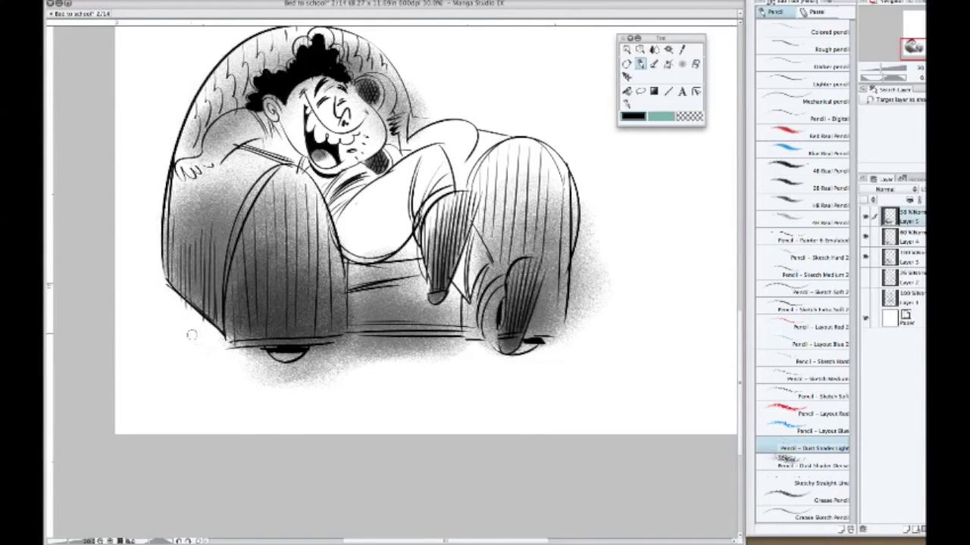
Erase the overspray beneath the chair and around the far armrest, and clear the tone off the lower leg, face and arm
{"action": "mouse_move", "coordinate": [279, 381]}
{"action": "left_mouse_down"}
{"action": "mouse_move", "coordinate": [333, 356]}
{"action": "mouse_move", "coordinate": [411, 348]}
{"action": "mouse_move", "coordinate": [253, 364]}
{"action": "left_mouse_up"}
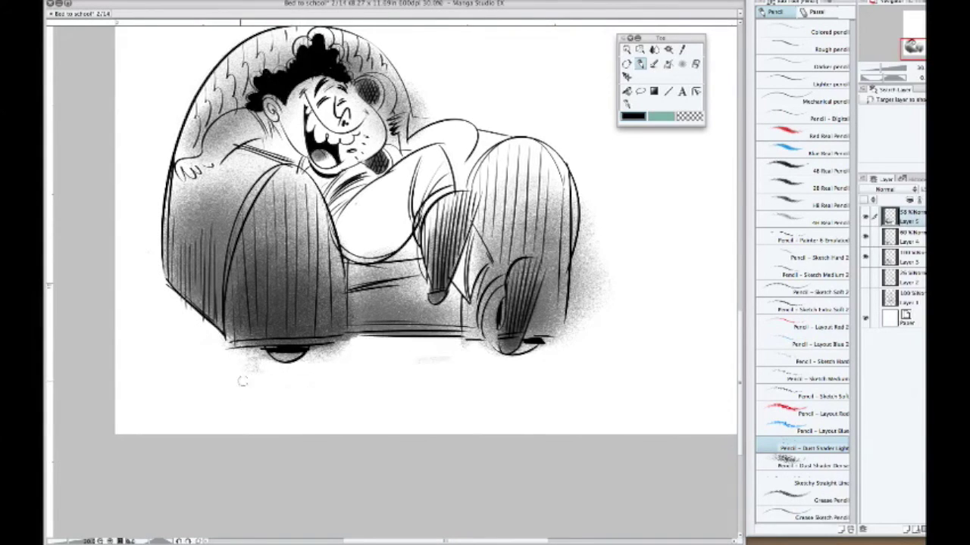
{"action": "mouse_move", "coordinate": [485, 234]}
{"action": "left_mouse_down"}
{"action": "mouse_move", "coordinate": [488, 312]}
{"action": "mouse_move", "coordinate": [511, 360]}
{"action": "mouse_move", "coordinate": [580, 255]}
{"action": "mouse_move", "coordinate": [568, 337]}
{"action": "mouse_move", "coordinate": [595, 262]}
{"action": "mouse_move", "coordinate": [605, 277]}
{"action": "mouse_move", "coordinate": [561, 334]}
{"action": "left_mouse_up"}
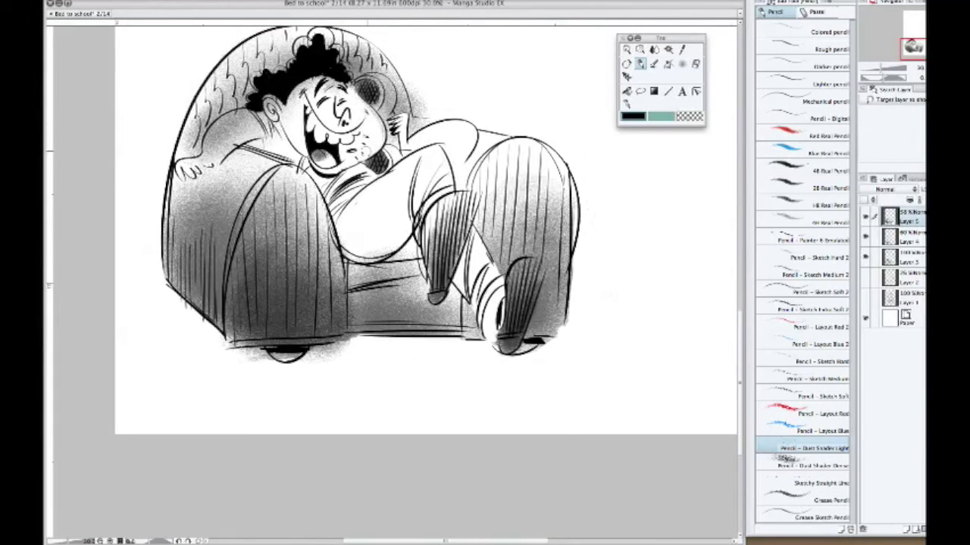
{"action": "mouse_move", "coordinate": [333, 82]}
{"action": "left_mouse_down"}
{"action": "mouse_move", "coordinate": [209, 159]}
{"action": "mouse_move", "coordinate": [256, 114]}
{"action": "mouse_move", "coordinate": [195, 160]}
{"action": "mouse_move", "coordinate": [265, 140]}
{"action": "left_mouse_up"}
{"action": "left_click_drag", "start_coordinate": [379, 80], "coordinate": [377, 107]}
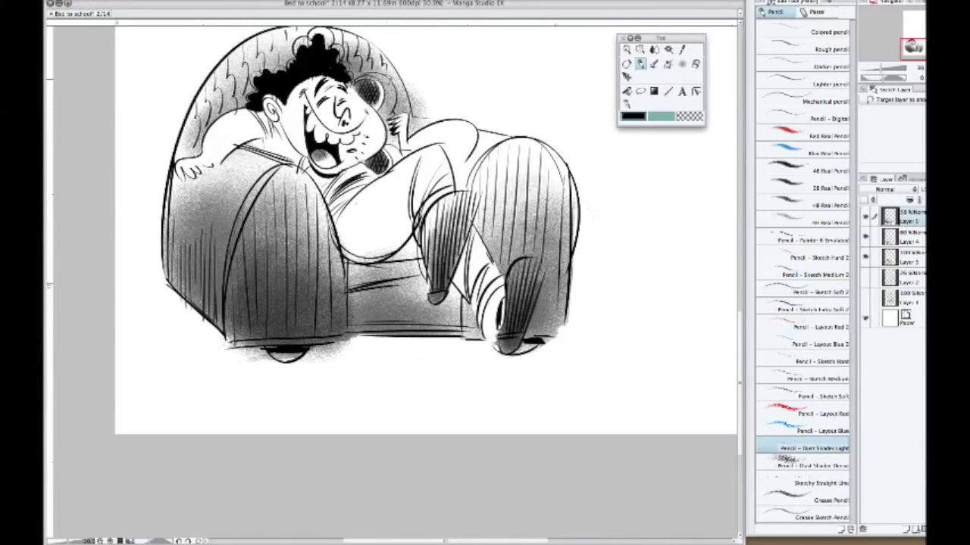
Shade the chair back around the hand and lower ear cup, and erase overspray from the thigh and outside the chair
{"action": "mouse_move", "coordinate": [409, 144]}
{"action": "left_mouse_down"}
{"action": "mouse_move", "coordinate": [386, 170]}
{"action": "mouse_move", "coordinate": [400, 157]}
{"action": "left_mouse_up"}
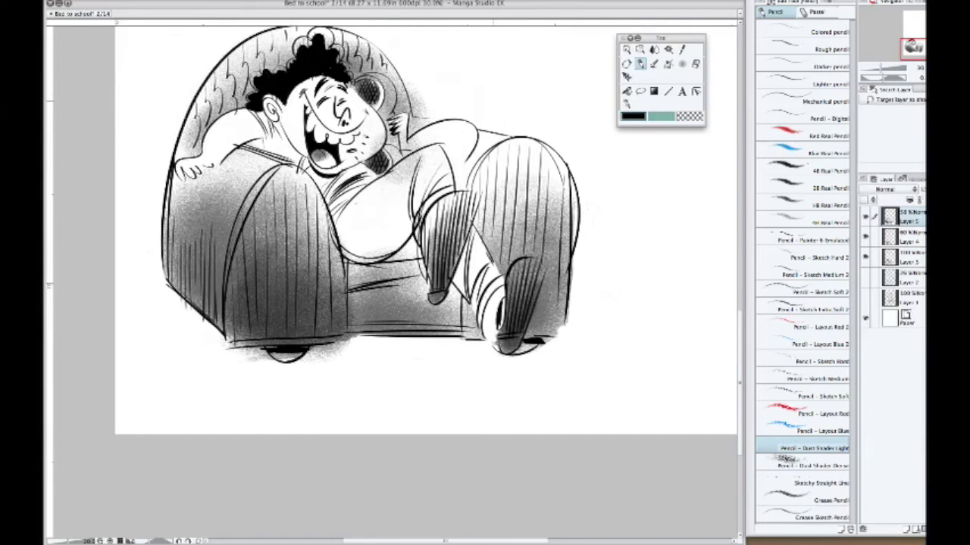
{"action": "left_click", "coordinate": [786, 455]}
{"action": "mouse_move", "coordinate": [400, 161]}
{"action": "left_mouse_down"}
{"action": "mouse_move", "coordinate": [391, 155]}
{"action": "mouse_move", "coordinate": [391, 180]}
{"action": "left_mouse_up"}
{"action": "key", "text": "c"}
{"action": "left_click_drag", "start_coordinate": [421, 152], "coordinate": [409, 130]}
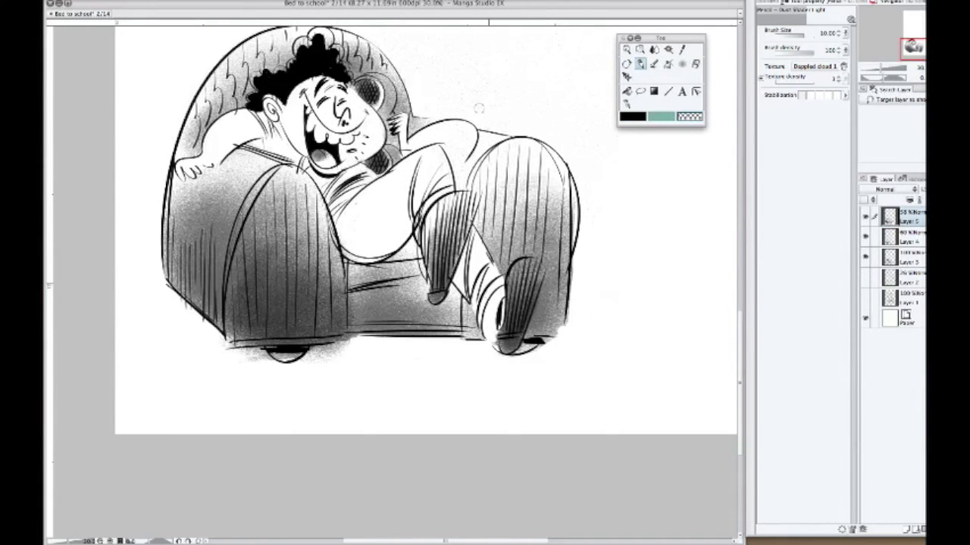
Lasso the area around the chair back's upper edge, delete the stray shading inside it, and deselect
{"action": "scroll", "coordinate": [394, 228], "scroll_direction": "up", "scroll_amount": 2}
{"action": "key", "text": "m"}
{"action": "left_click_drag", "start_coordinate": [195, 61], "coordinate": [394, 147]}
{"action": "scroll", "coordinate": [394, 227], "scroll_direction": "up", "scroll_amount": 3}
{"action": "key", "text": "Delete"}
{"action": "key", "text": "ctrl+d"}
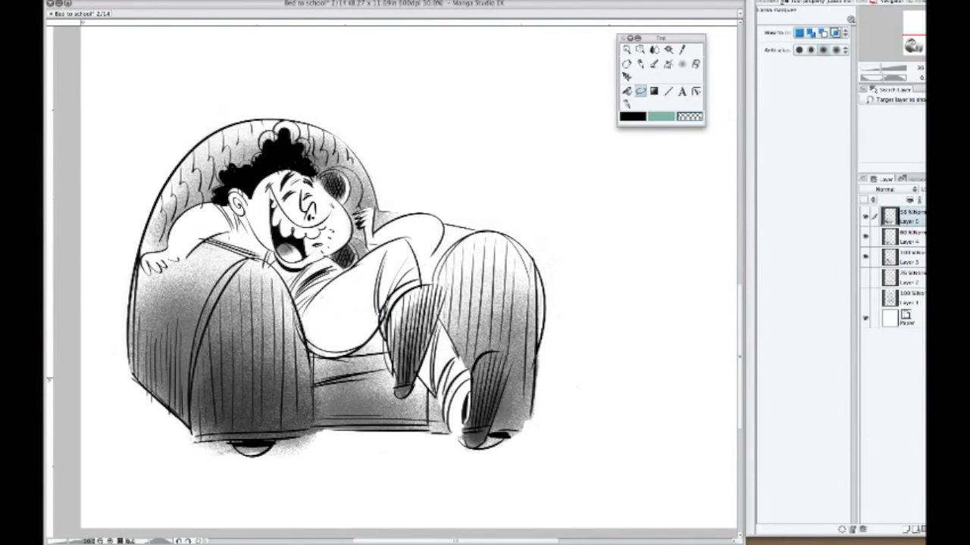